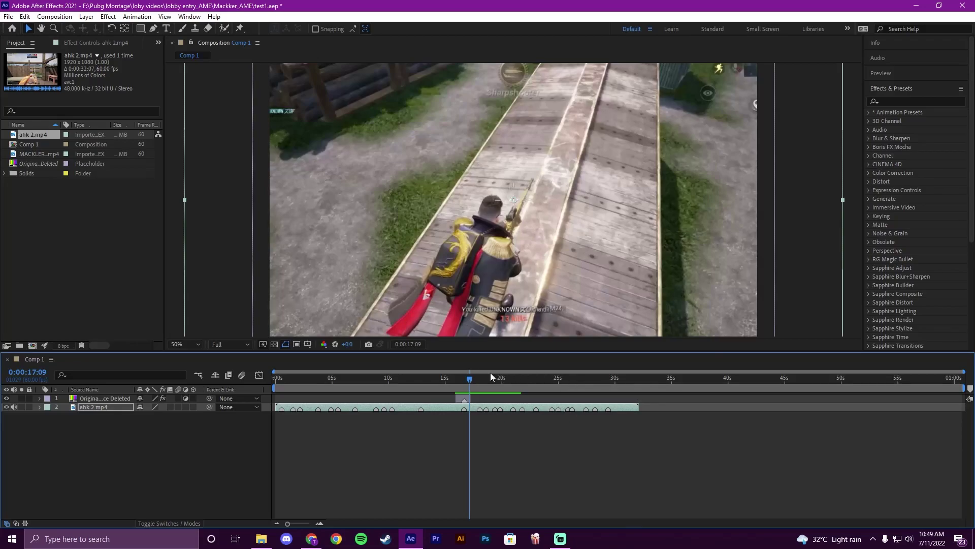
Move the existing adjustment layer past the end of the ahk 2.mp4 clip and create a new adjustment layer
drag(463, 401, 660, 400)
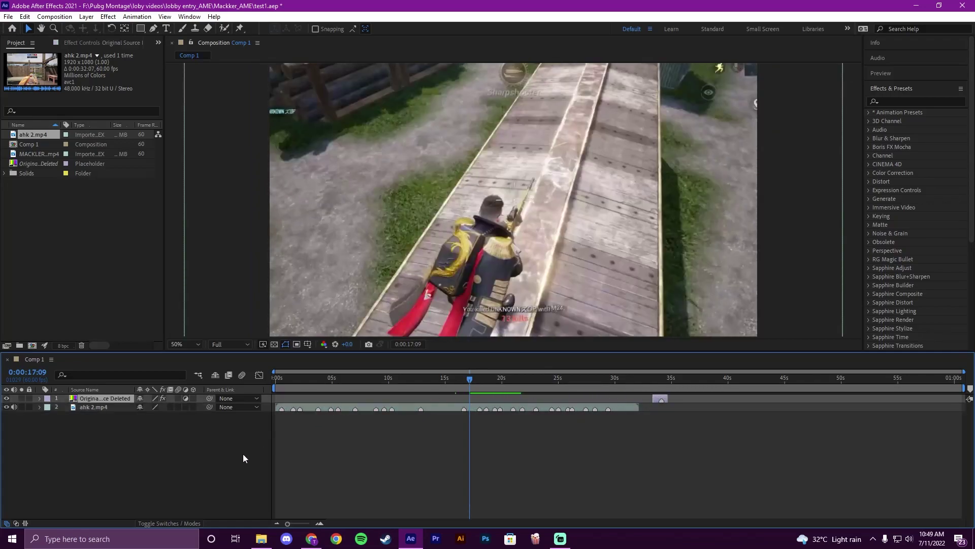
right_click(222, 456)
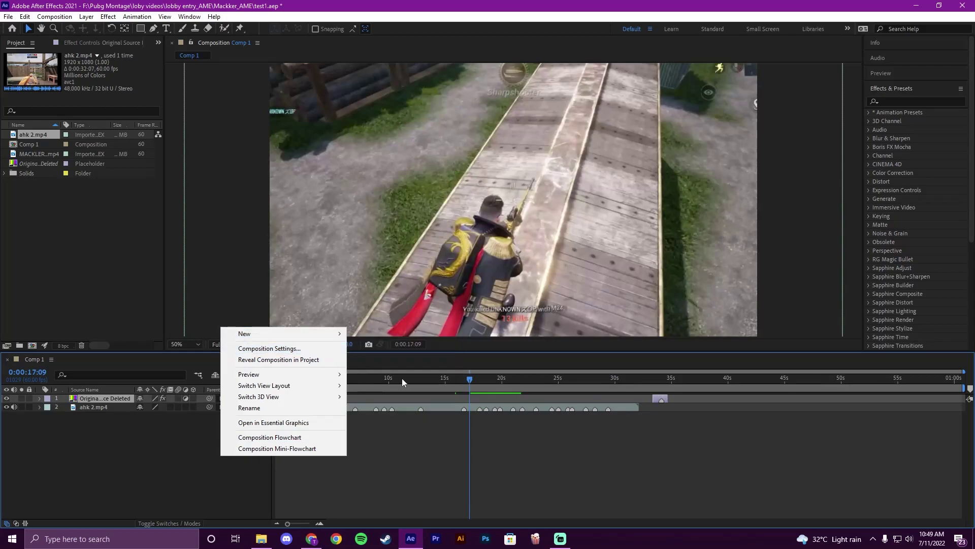
mouse_move(325, 334)
click(404, 412)
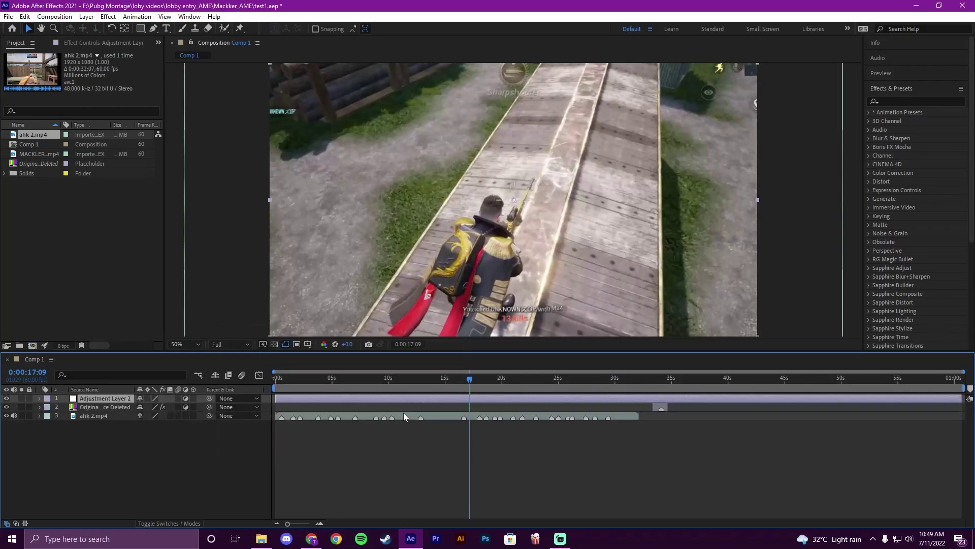
Trim the new adjustment layer roughly around the 0:00:12:50 clip marker and set its start to 0:00:12:00
drag(276, 398, 415, 407)
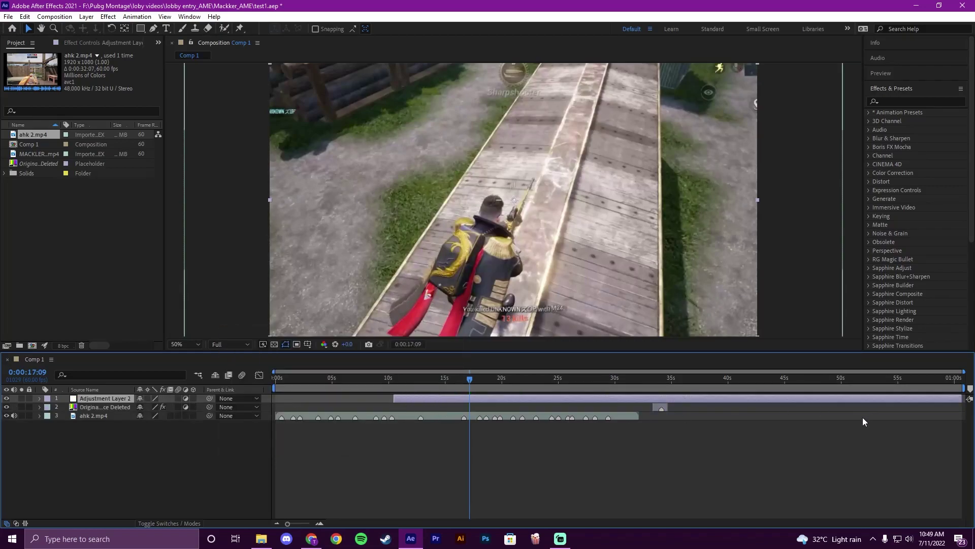
drag(962, 398, 420, 382)
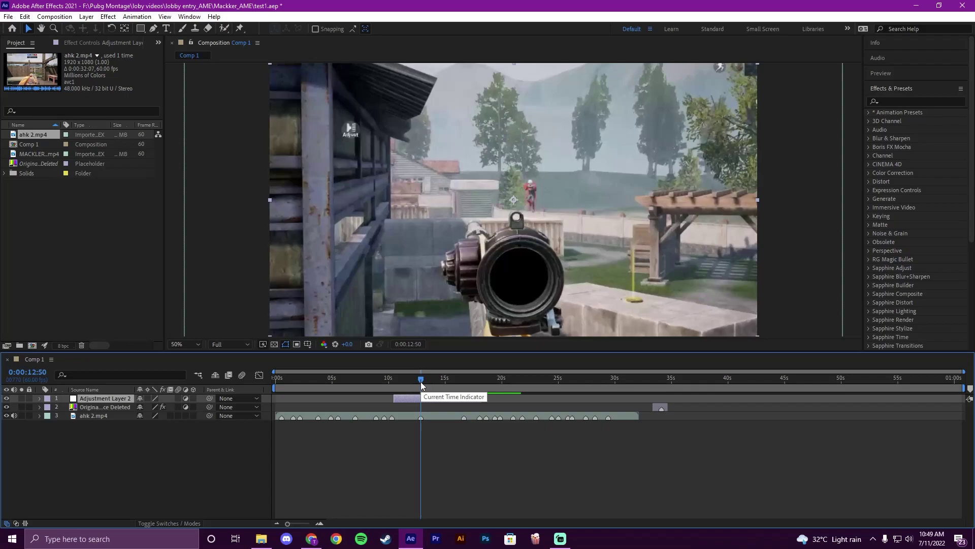
key(shift+Page_Up)
key(shift+Page_Up)
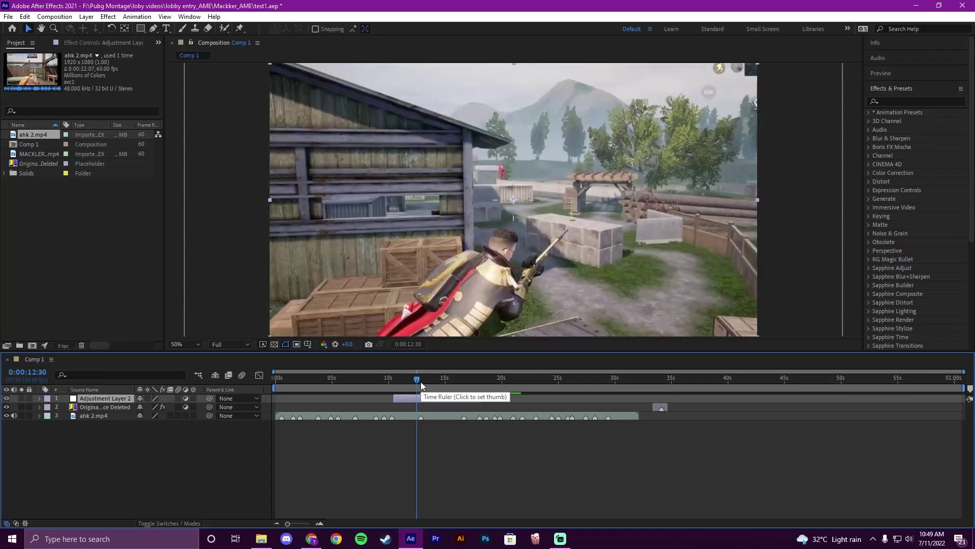
key(shift+Page_Up)
key(shift+Page_Up)
key(shift+Page_Up)
scroll(414, 412, up, 4)
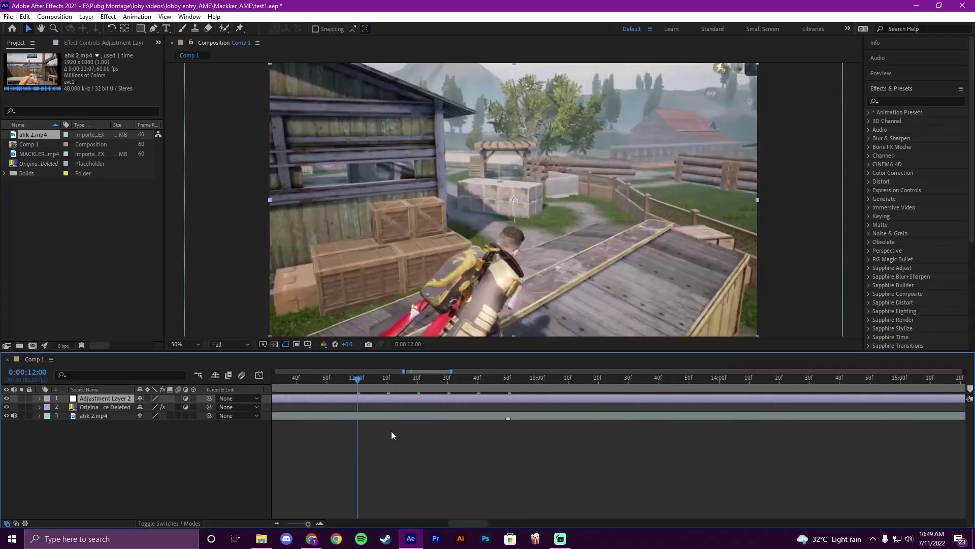
scroll(398, 435, down, 2)
drag(346, 399, 381, 402)
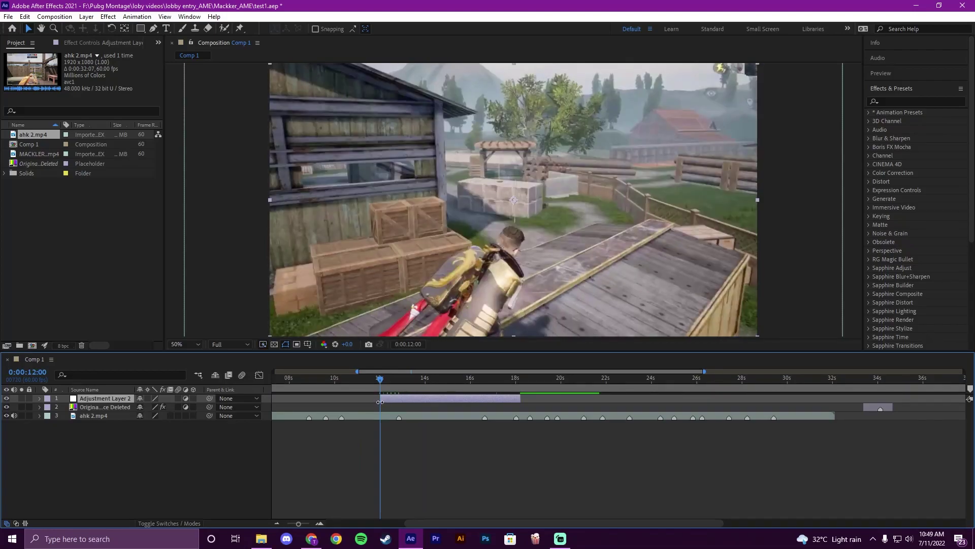
Trim the adjustment layer's end to 0:00:13:20 and mark the layer at the clip's 0:00:12:50 marker
key(space)
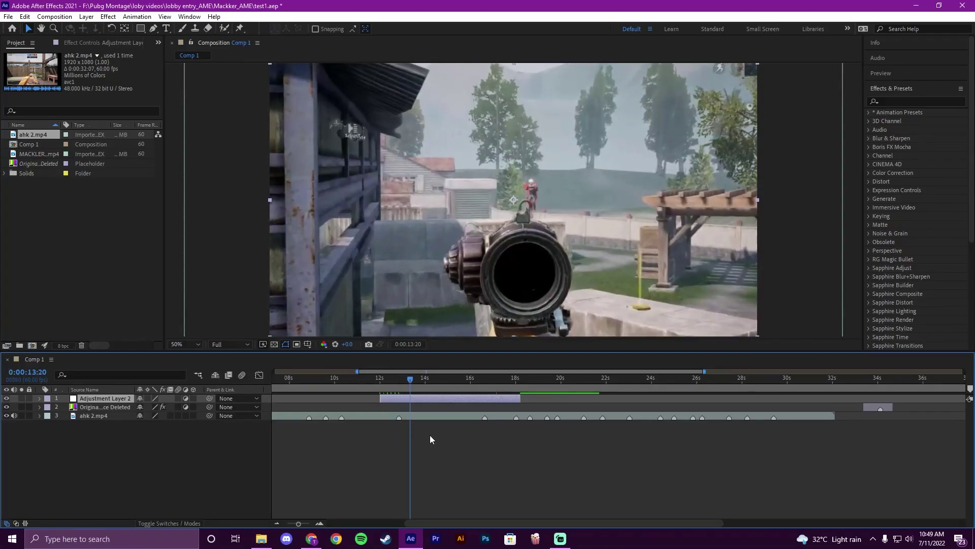
drag(520, 399, 401, 387)
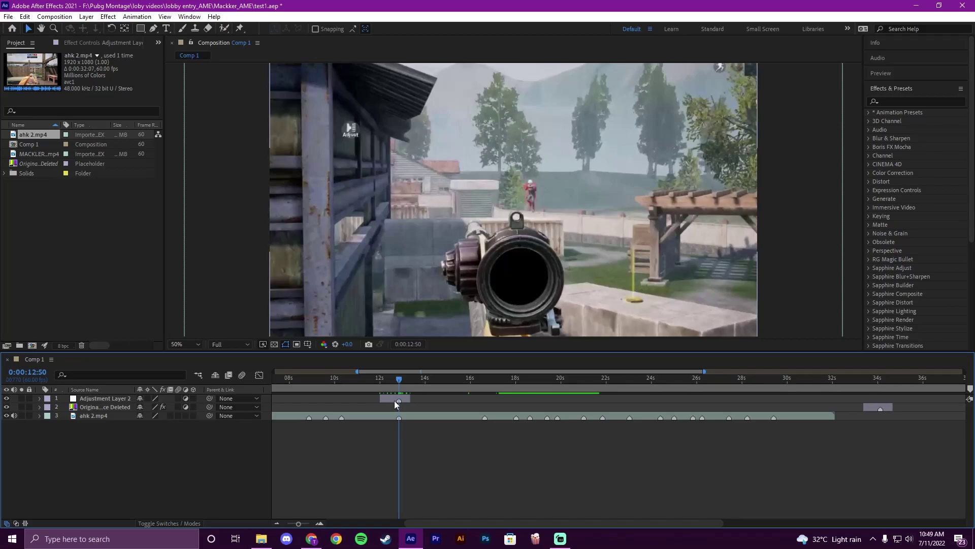
click(396, 404)
Apply the S_BlurMoCurves effect to the new adjustment layer and keyframe its Z Dist at 0:00:12:50
click(900, 103)
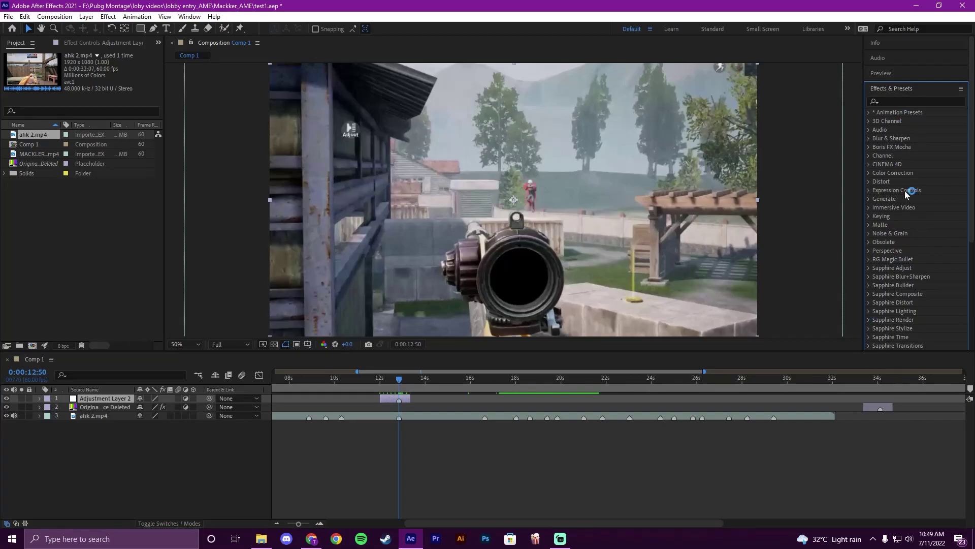
click(908, 100)
text(s_)
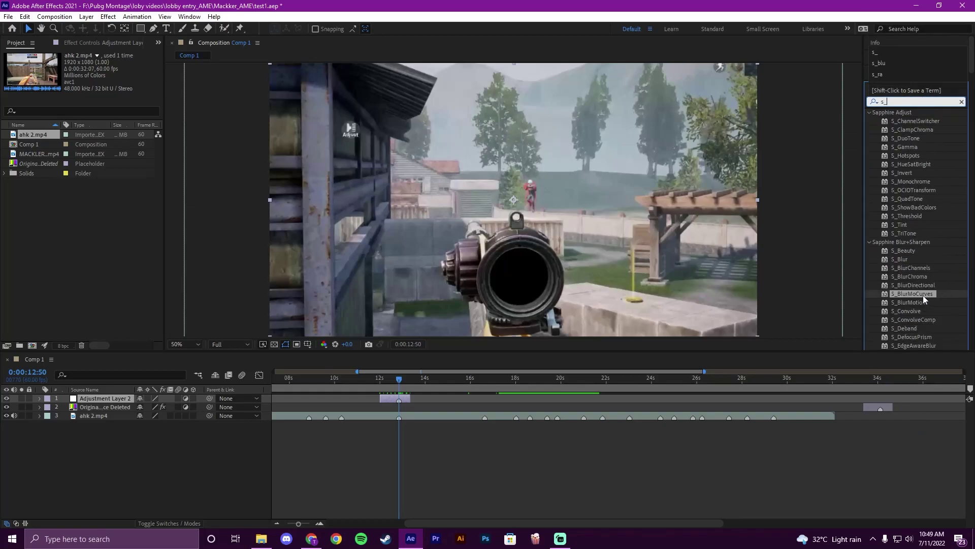
drag(924, 298, 417, 399)
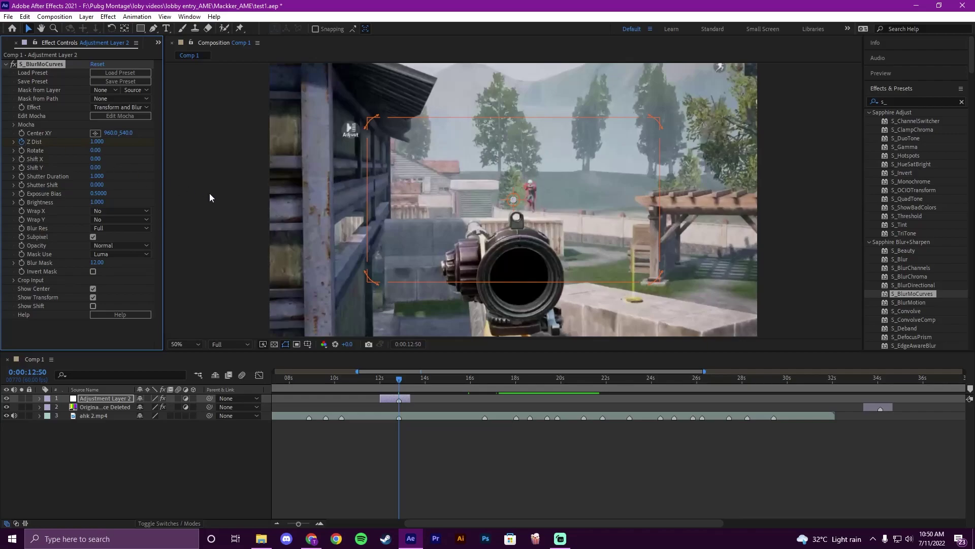
Examine the frames just before and after the 0:00:12:50 marker for the moment the view switches to the scope
key(Page_Up)
key(Page_Up)
key(Page_Up)
key(Page_Up)
key(Page_Up)
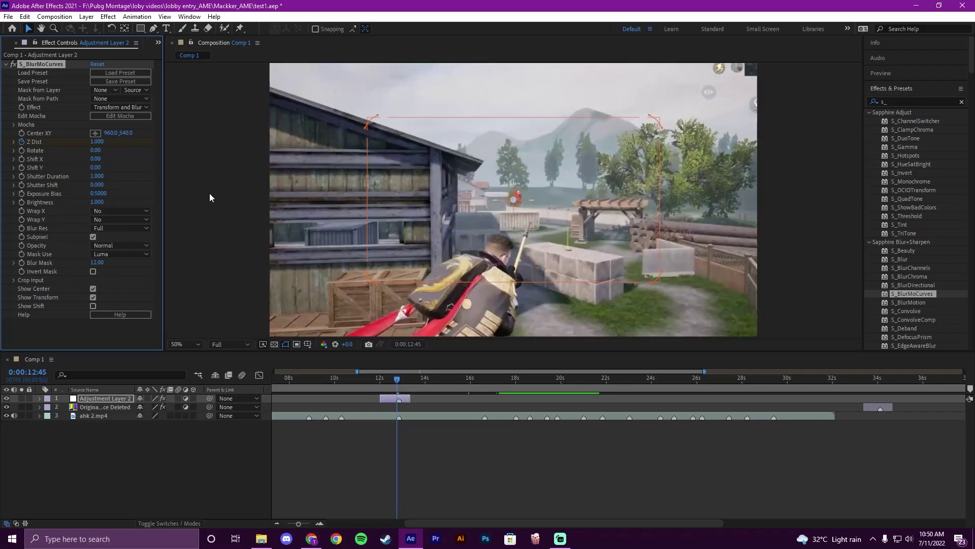
key(Page_Down)
key(Page_Down)
key(Page_Down)
key(Page_Down)
key(Page_Down)
key(Page_Down)
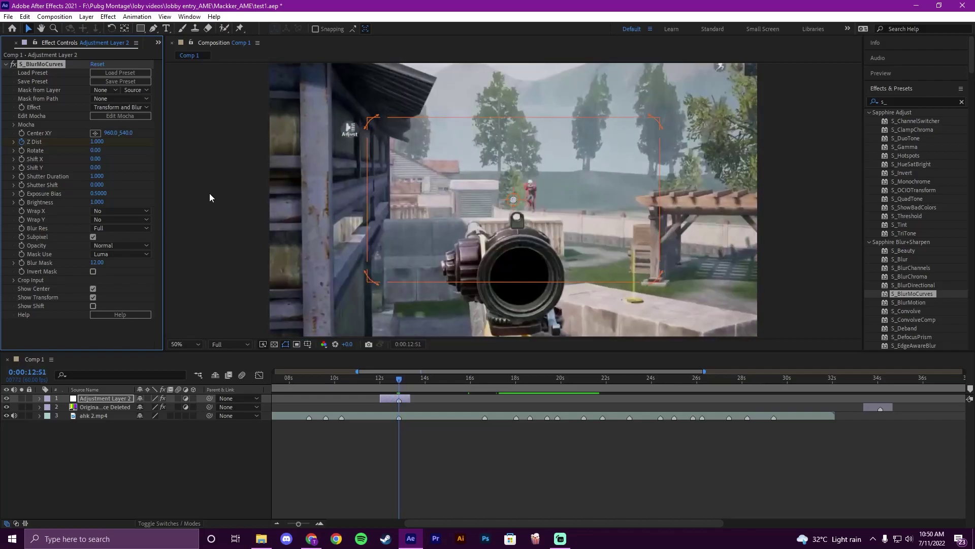
Reveal the adjustment layer's keyframed properties and add a Z Dist keyframe of 1.000 near the layer's start, at about 0:00:12:02
key(shift+Page_Up)
key(shift+Page_Up)
key(shift+Page_Up)
key(shift+Page_Up)
key(shift+Page_Up)
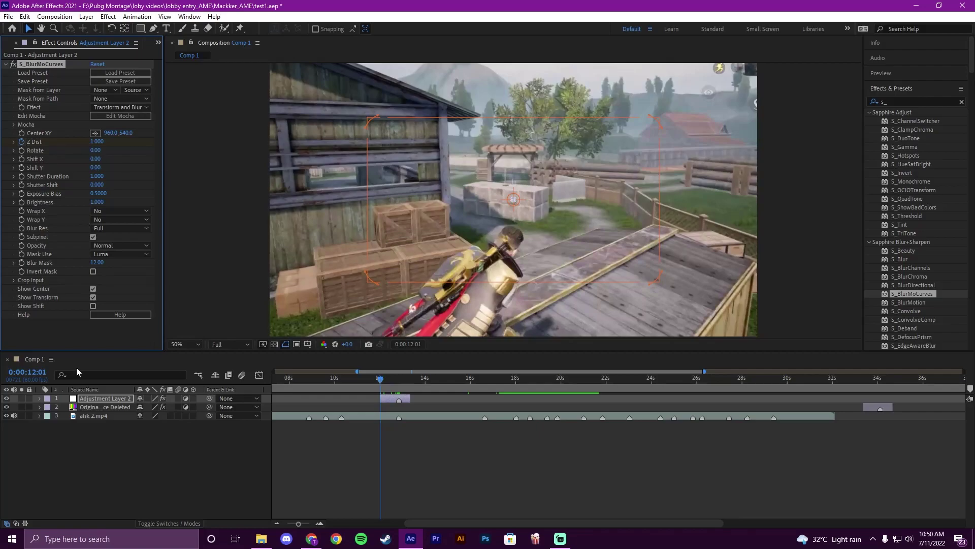
click(40, 399)
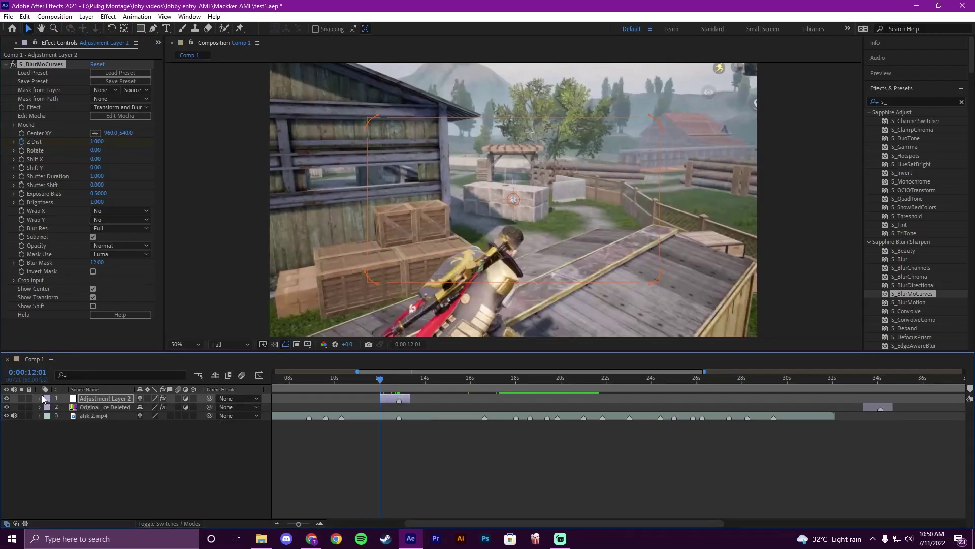
key(u)
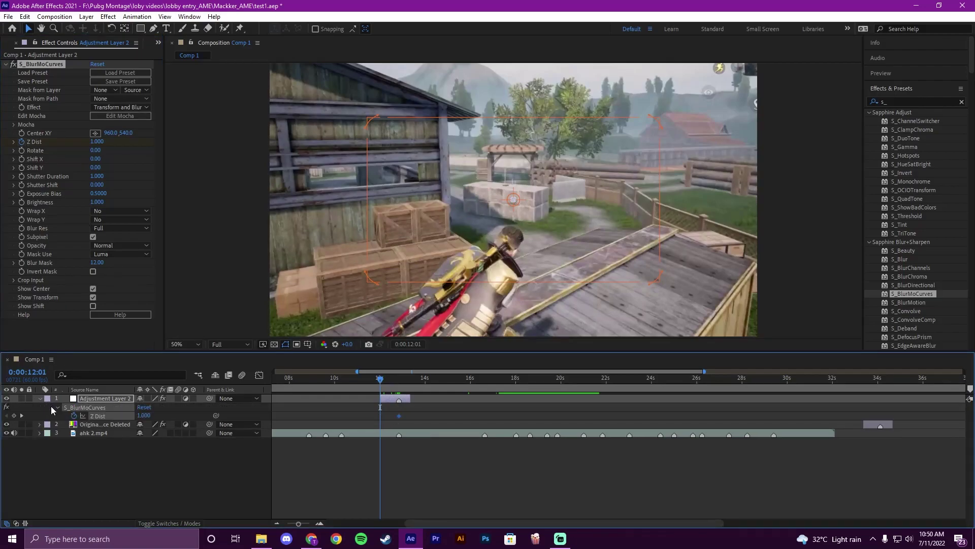
click(14, 415)
key(Page_Down)
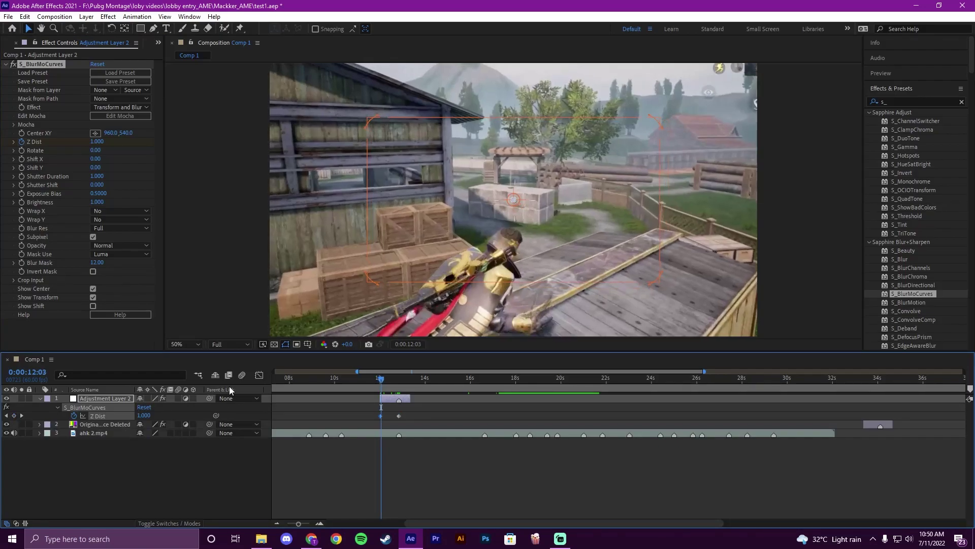
Extend the adjustment layer's end slightly and add a Z Dist keyframe of 1.000 at 0:00:13:21
key(space)
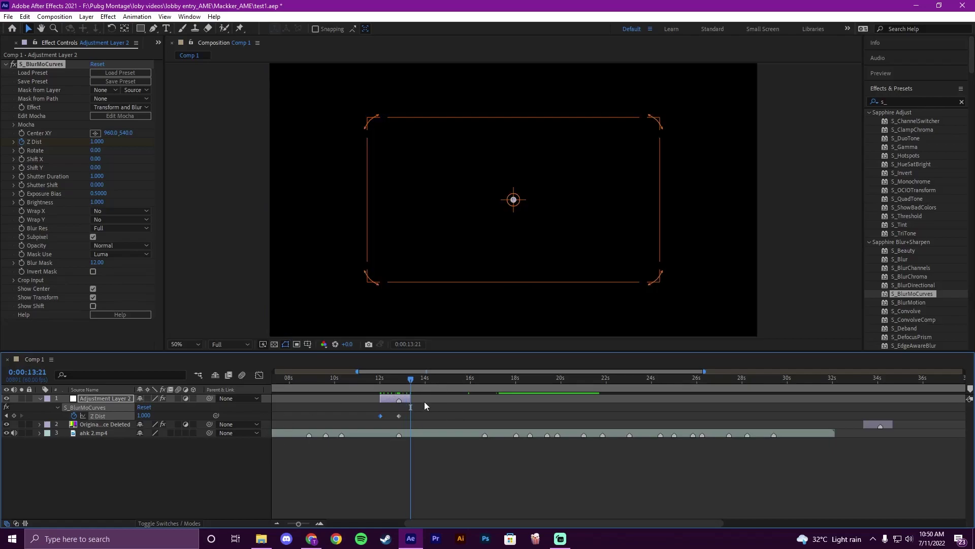
scroll(424, 402, up, 4)
scroll(364, 397, down, 2)
drag(320, 396, 325, 395)
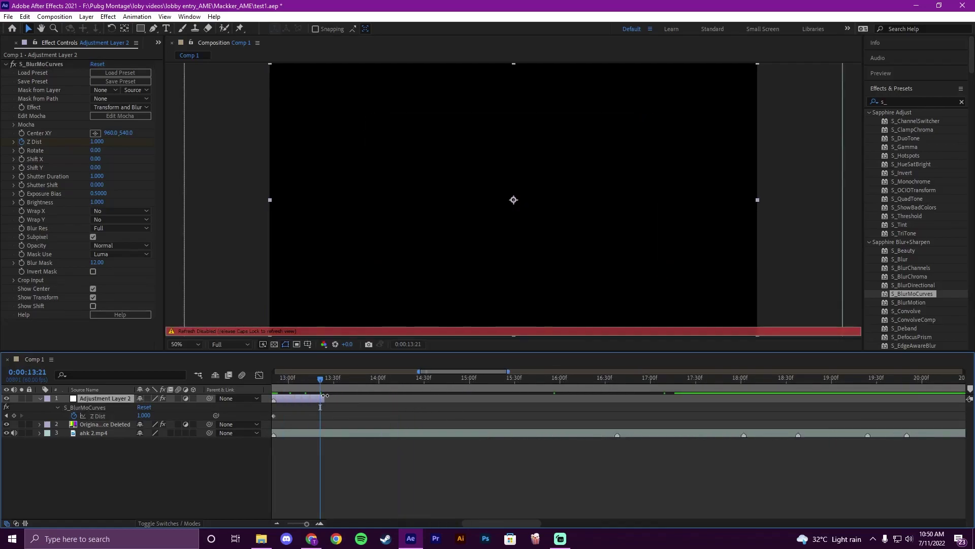
key(Caps_Lock)
click(14, 416)
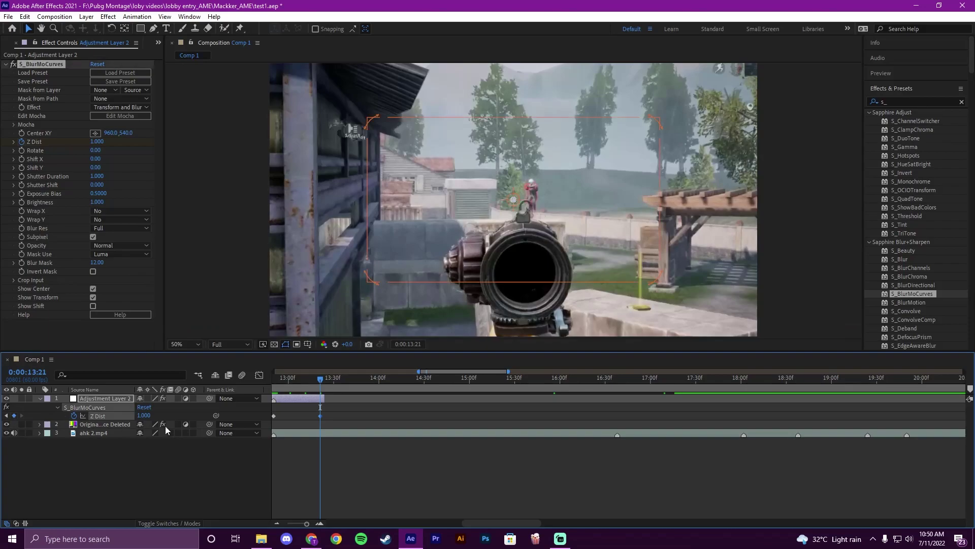
Lower the Z Dist value of the middle keyframe at 0:00:12:50 to make the picture zoom in there
scroll(348, 434, down, 2)
drag(335, 378, 426, 404)
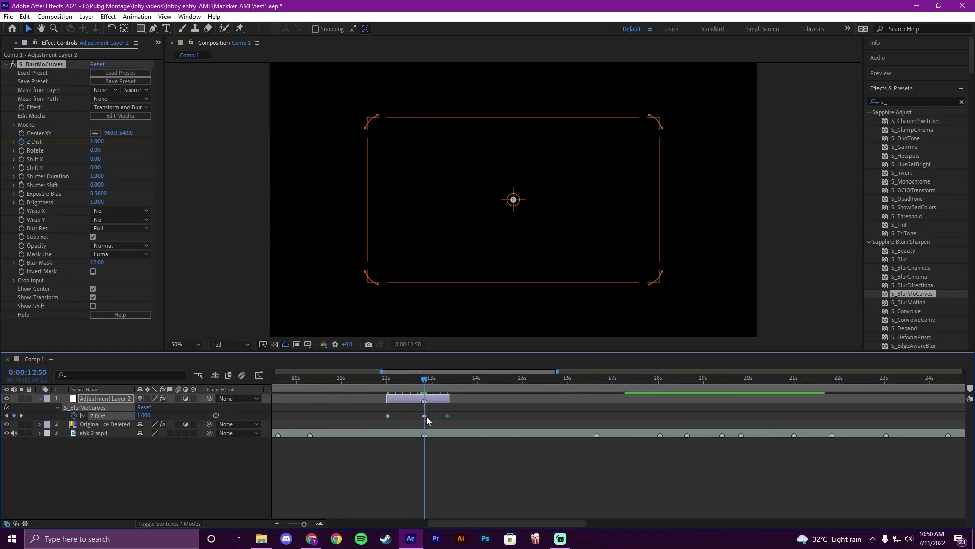
drag(143, 415, 119, 410)
Preview the zoom animation across the adjustment layer from just before its start
drag(431, 386, 377, 386)
key(space)
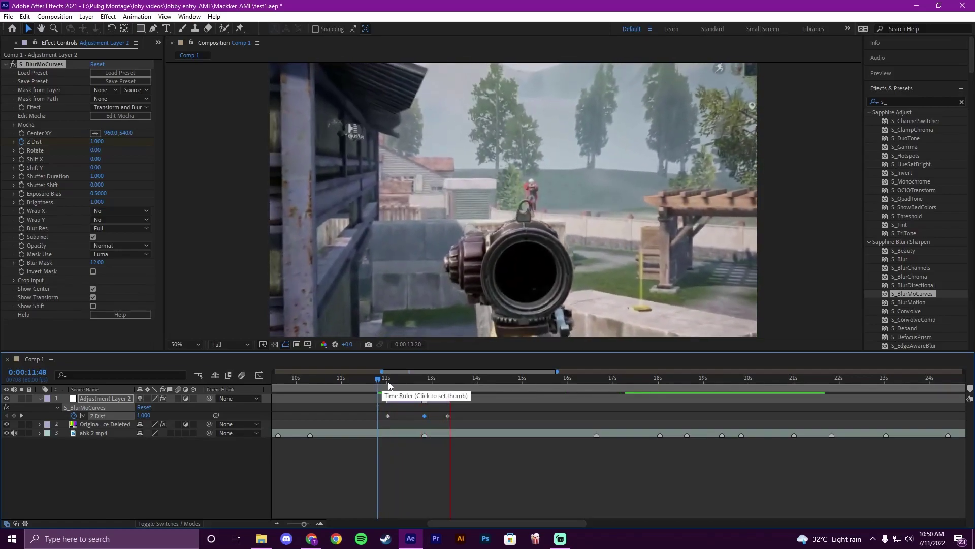
drag(379, 385, 389, 385)
key(space)
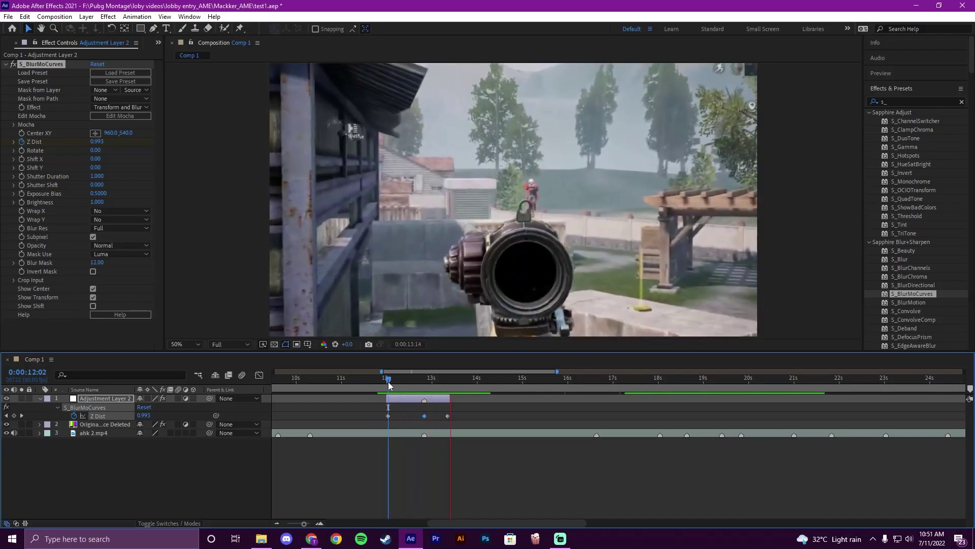
key(space)
key(space)
Apply easing to the three Z Dist keyframes and open their curve in the Graph Editor
drag(388, 385, 510, 417)
click(388, 387)
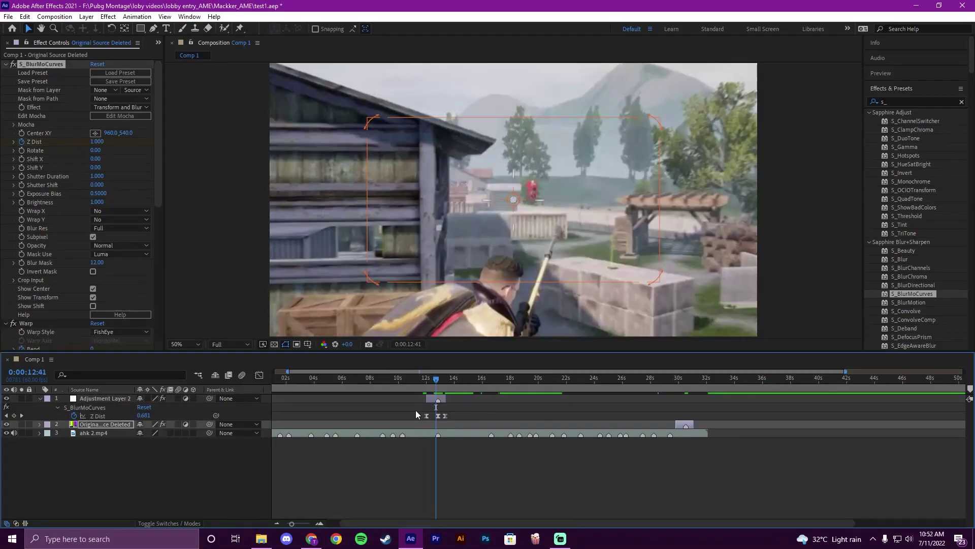
drag(415, 411, 492, 416)
click(259, 376)
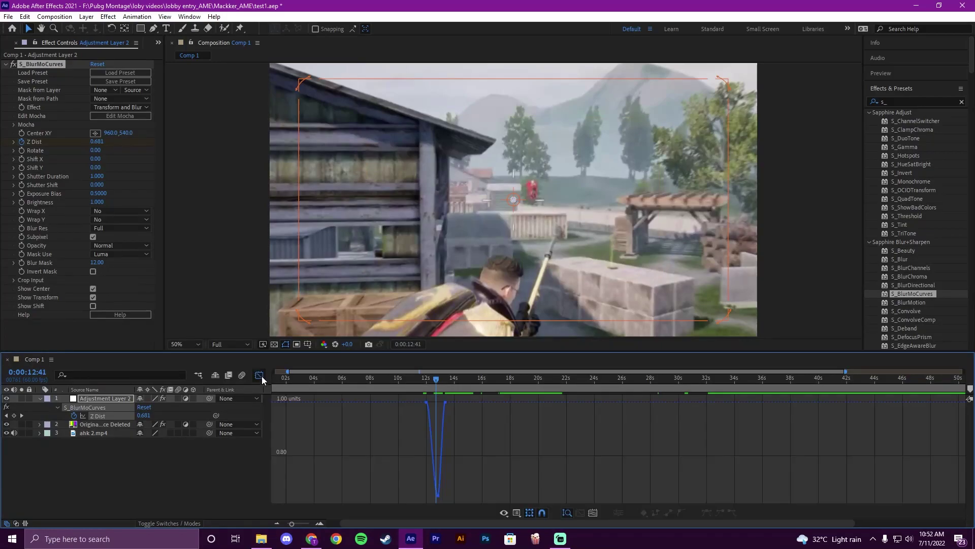
Reshape the Z Dist curve by stretching the first keyframe's outgoing handle horizontally to the time of the lowest keyframe
key(alt+space)
key(Escape)
scroll(459, 439, up, 2)
drag(315, 399, 470, 495)
drag(429, 337, 392, 338)
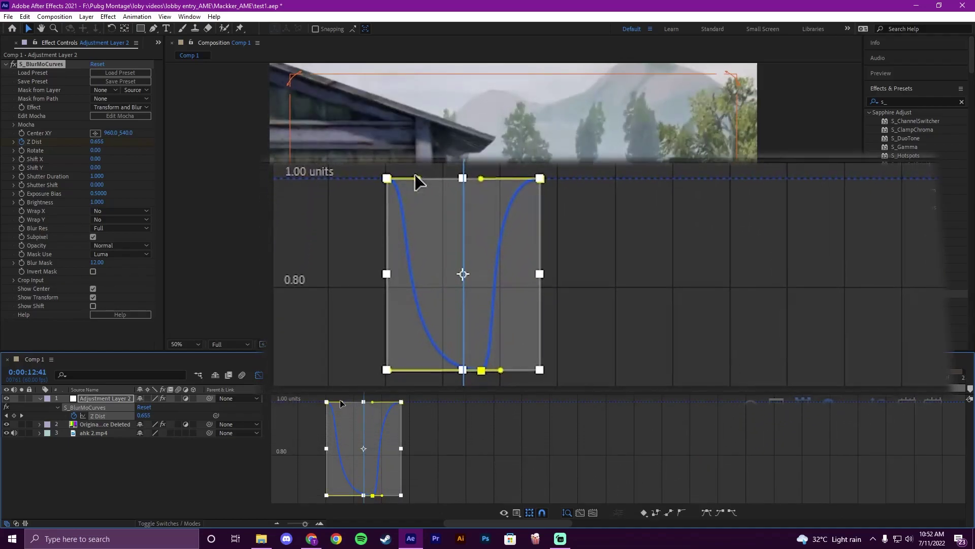
drag(341, 402, 370, 403)
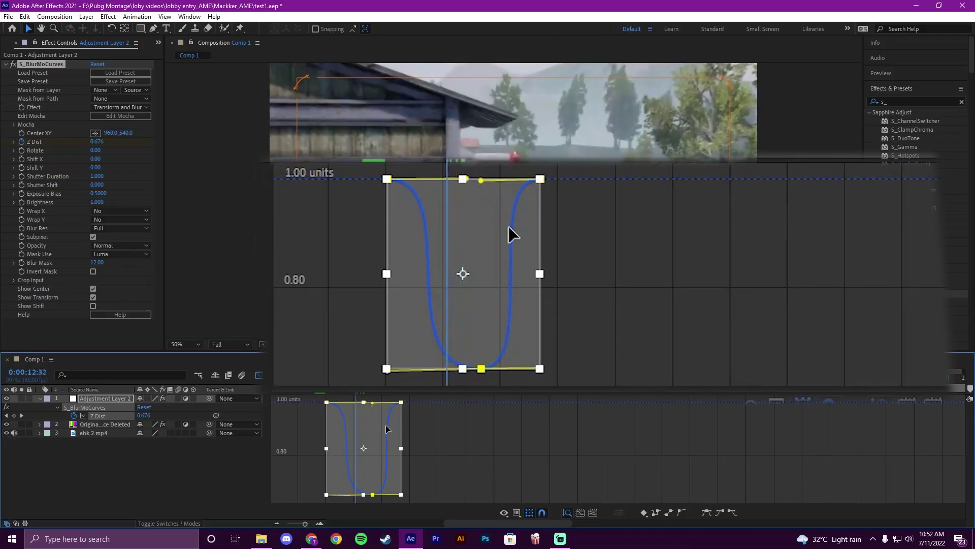
scroll(403, 498, up, 2)
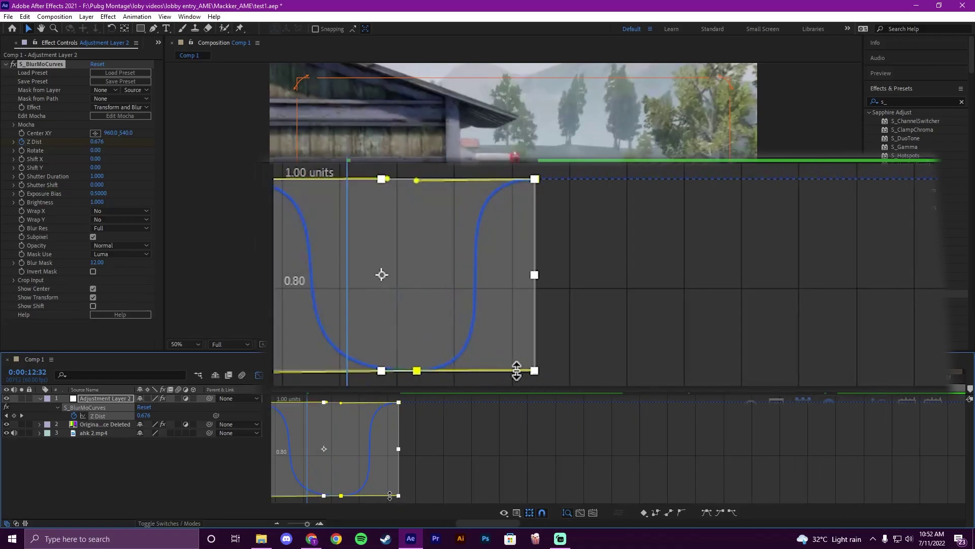
drag(342, 495, 382, 495)
key(ctrl+z)
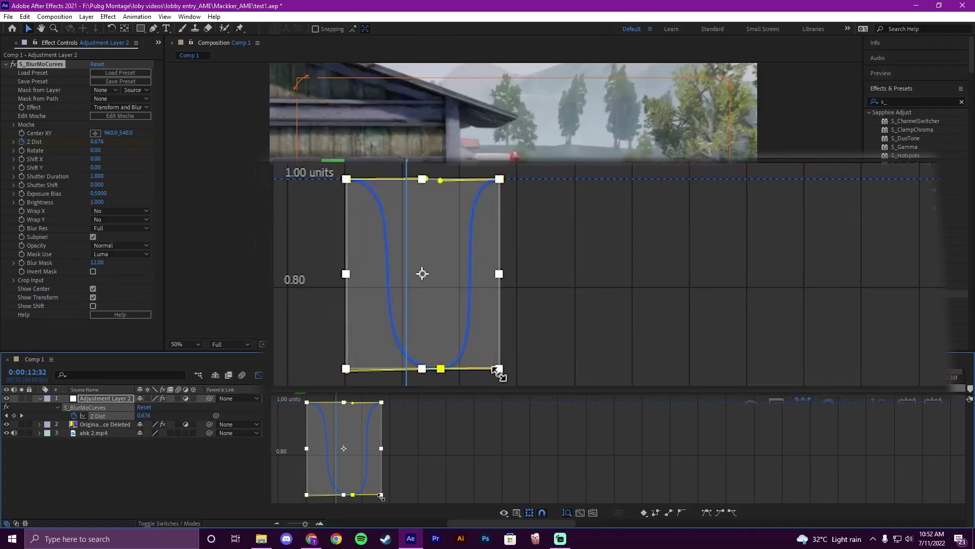
Shorten the outgoing handle of the lowest Z Dist keyframe so the curve rises steeply and then eases into the last keyframe
scroll(381, 496, up, 3)
click(440, 477)
drag(346, 450, 529, 398)
mouse_move(513, 446)
mouse_down()
mouse_move(557, 397)
mouse_move(502, 430)
mouse_up()
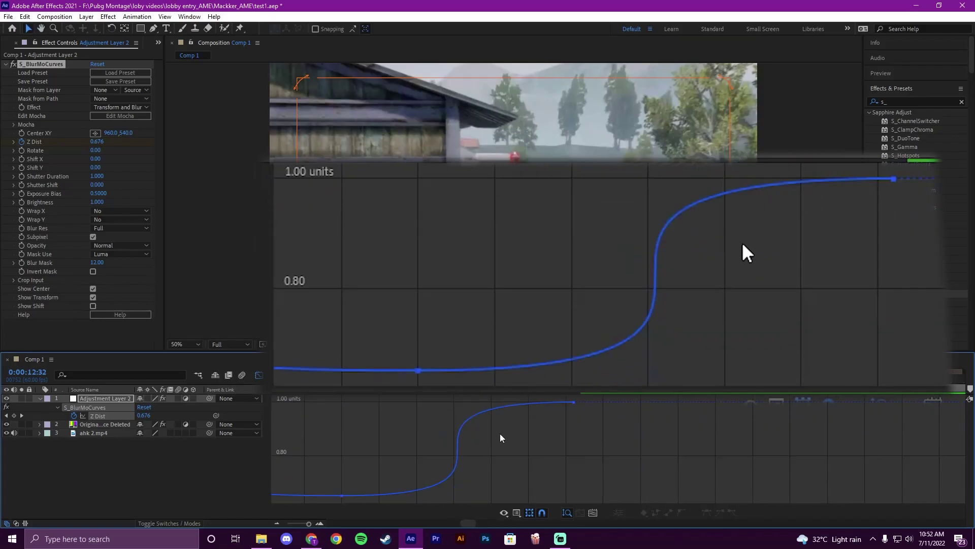
drag(310, 479, 387, 500)
drag(574, 496, 344, 496)
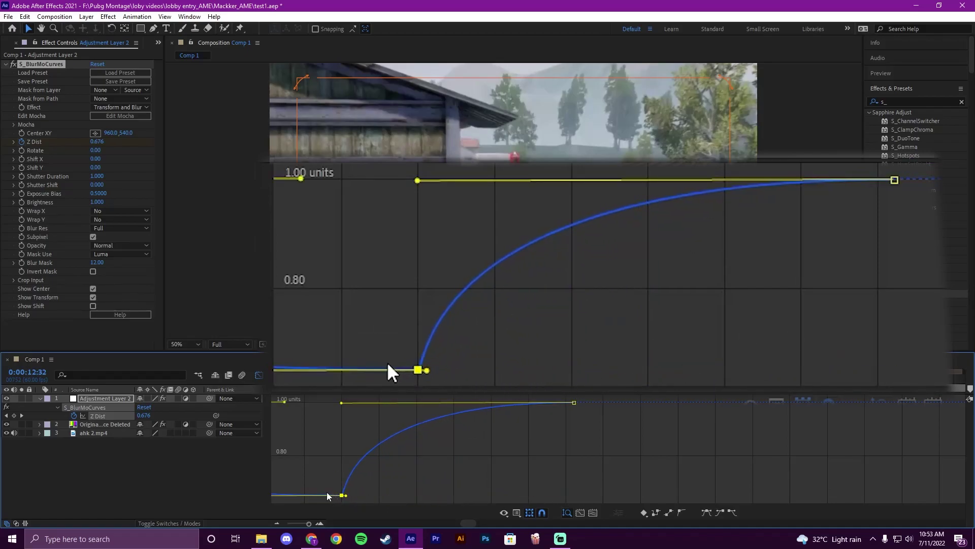
Collapse the lowest keyframe's incoming handle to finish a sharp V-shaped Z Dist curve, level the last keyframe's handle, and leave the Graph Editor
scroll(340, 489, down, 2)
scroll(319, 491, down, 1)
drag(473, 522, 477, 496)
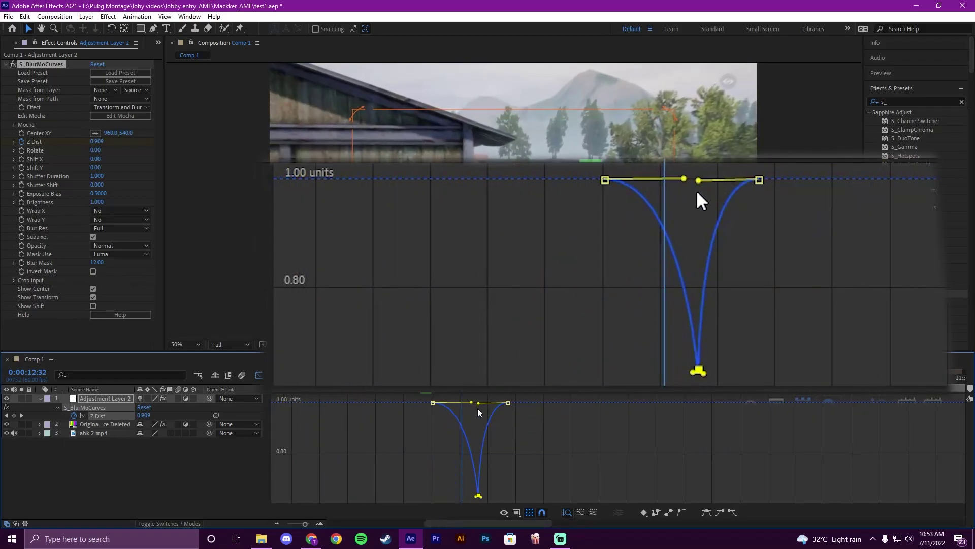
drag(478, 403, 477, 401)
click(259, 375)
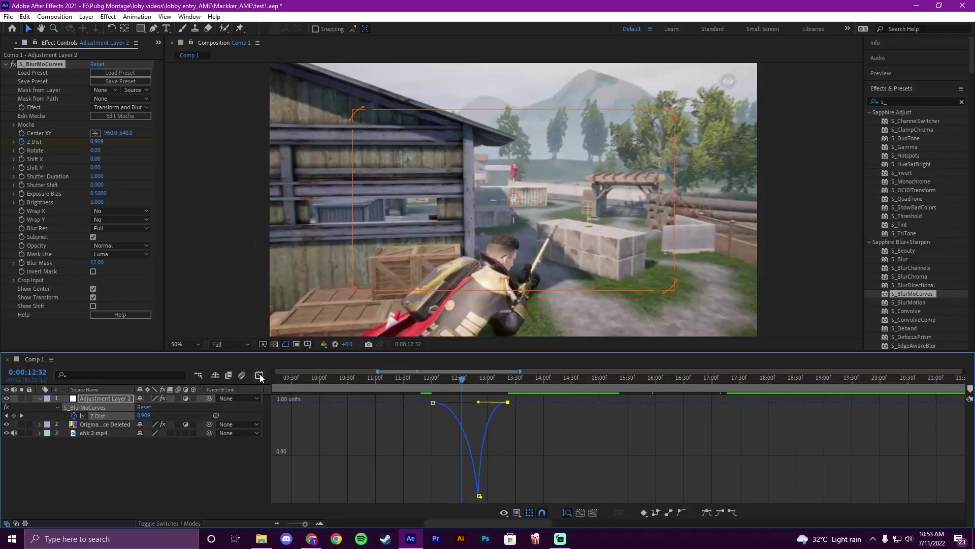
Play back the zoom blur from just before the adjustment layer to review it
key(j)
click(413, 379)
scroll(483, 413, down, 4)
key(space)
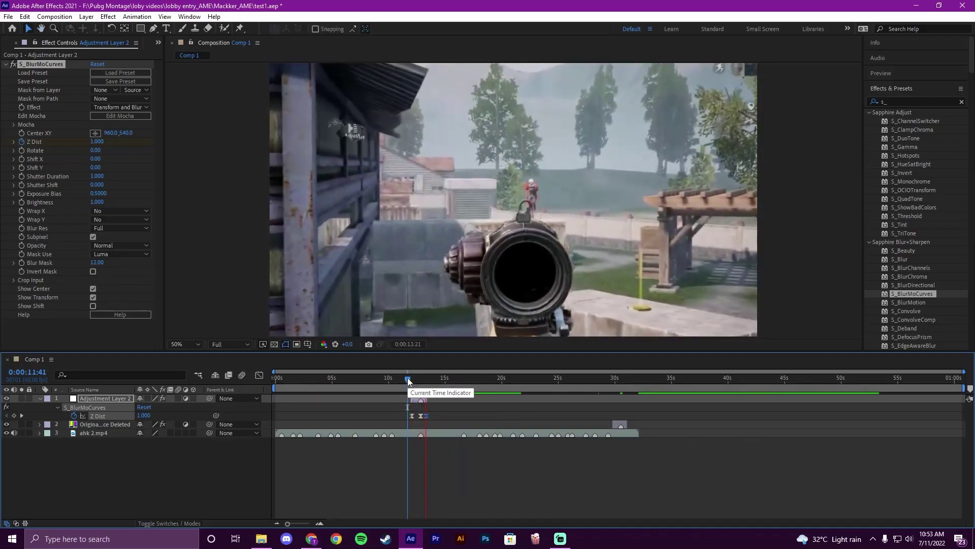
key(space)
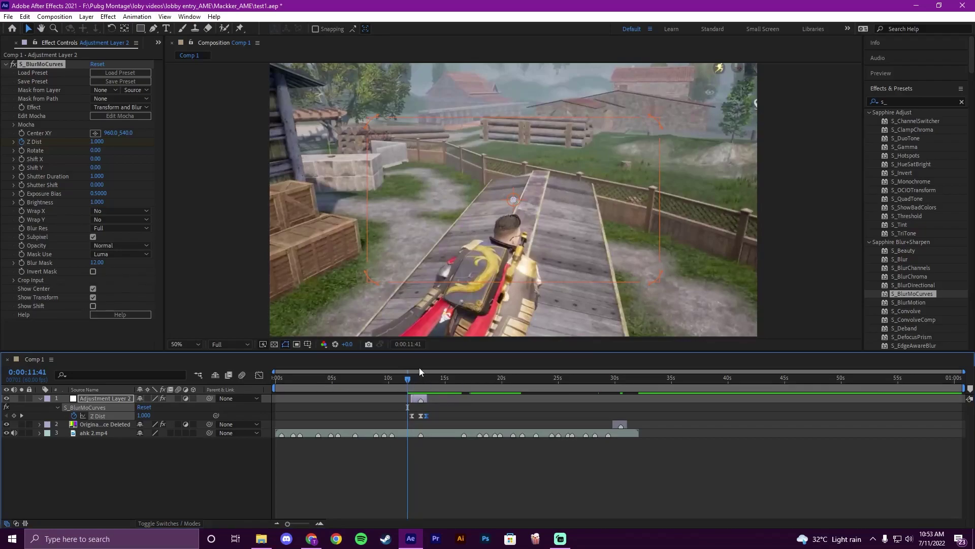
click(423, 379)
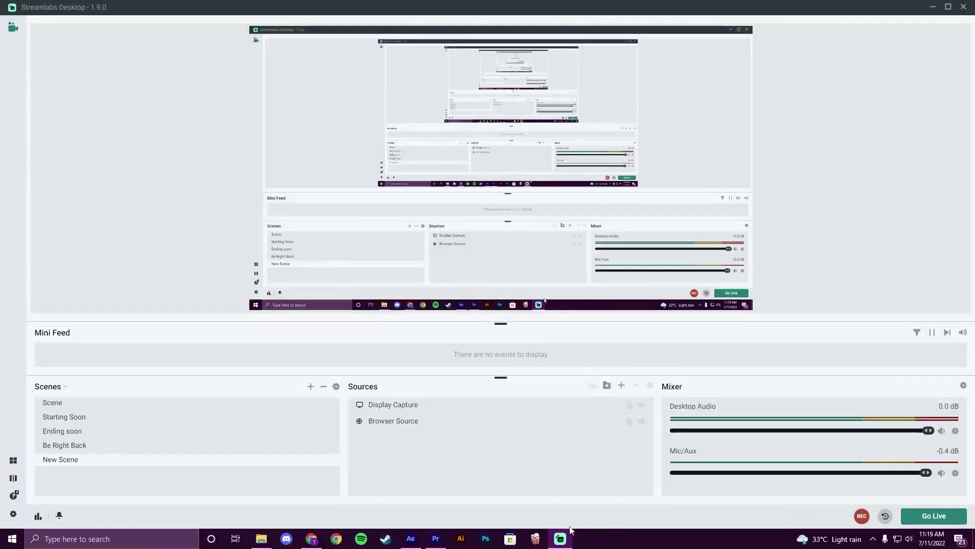
click(558, 539)
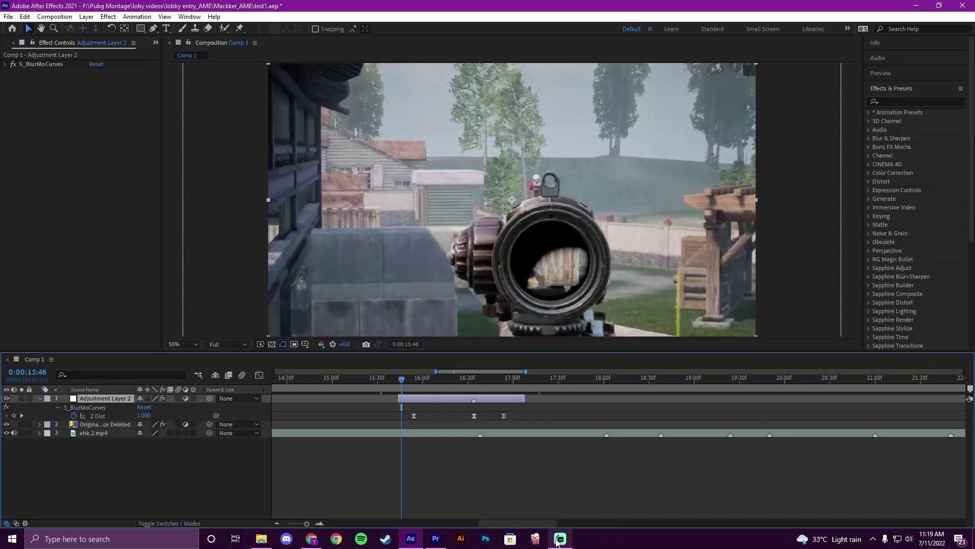
click(559, 540)
click(565, 540)
Search the effects for "warp" and apply the Distort Warp effect to the adjustment layer
click(892, 104)
key(w)
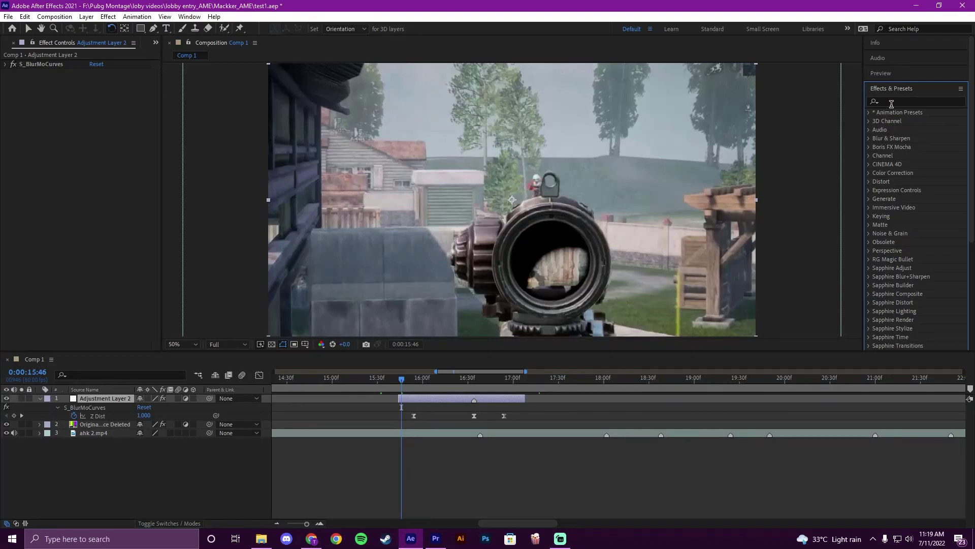
drag(402, 381, 410, 382)
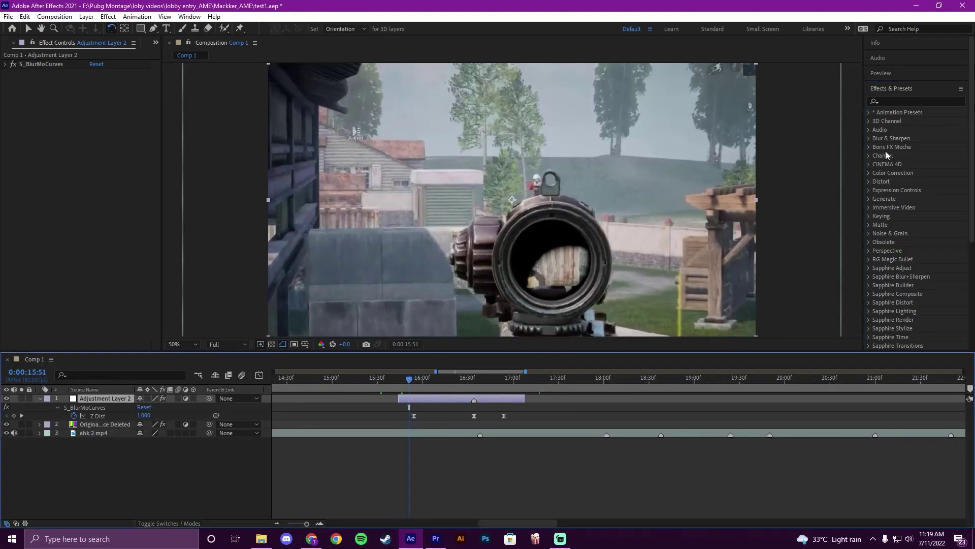
click(887, 100)
text(war)
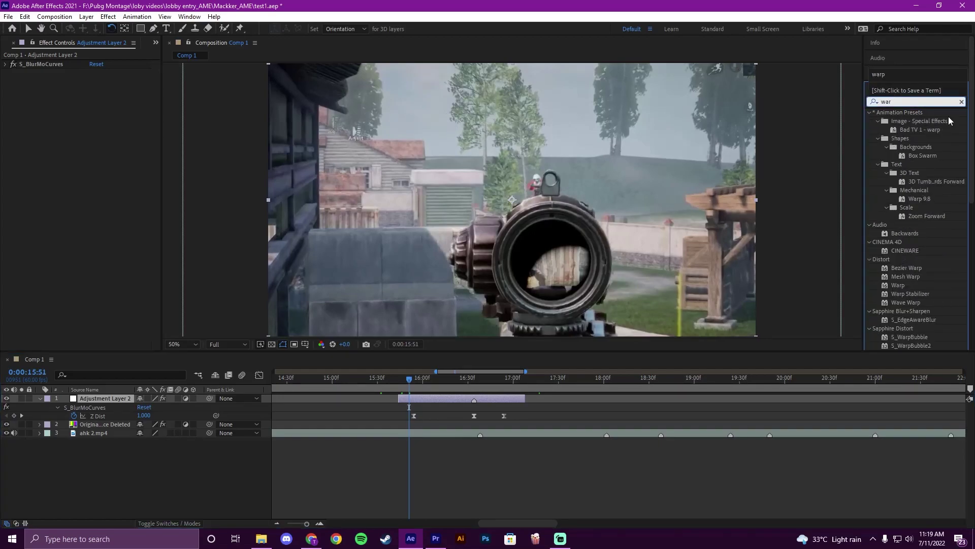
text(p)
drag(898, 191, 427, 403)
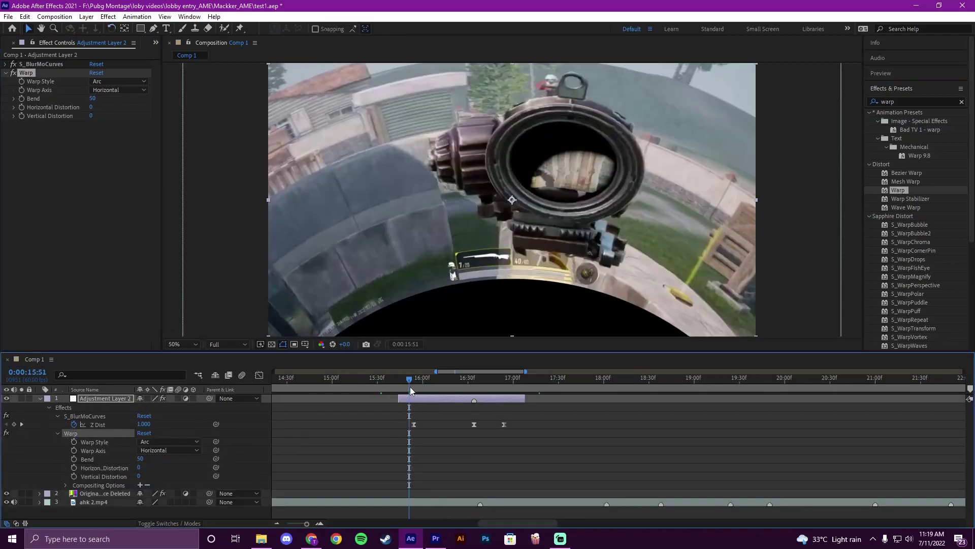
Trim the adjustment layer to span from the first to the last Z Dist keyframe, and go to the middle keyframe
drag(395, 399, 415, 380)
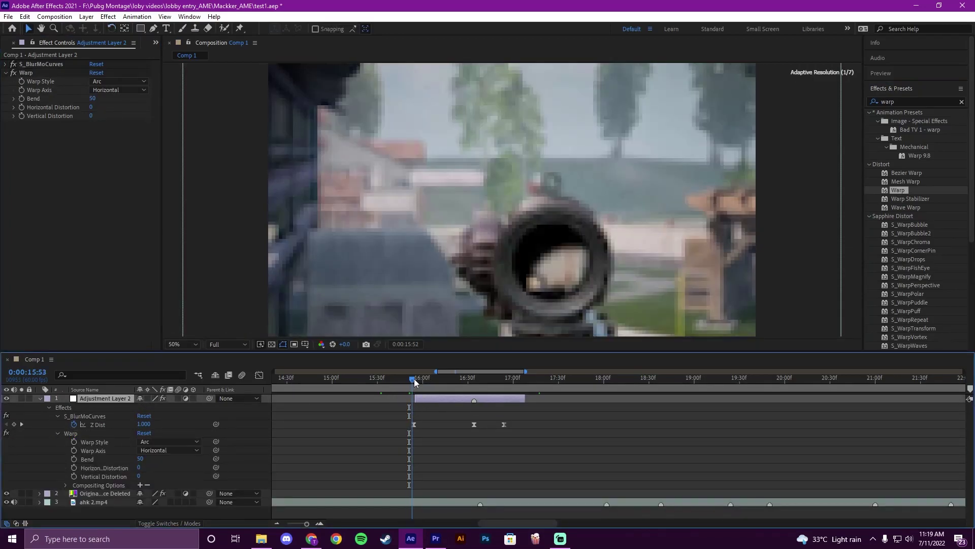
click(415, 379)
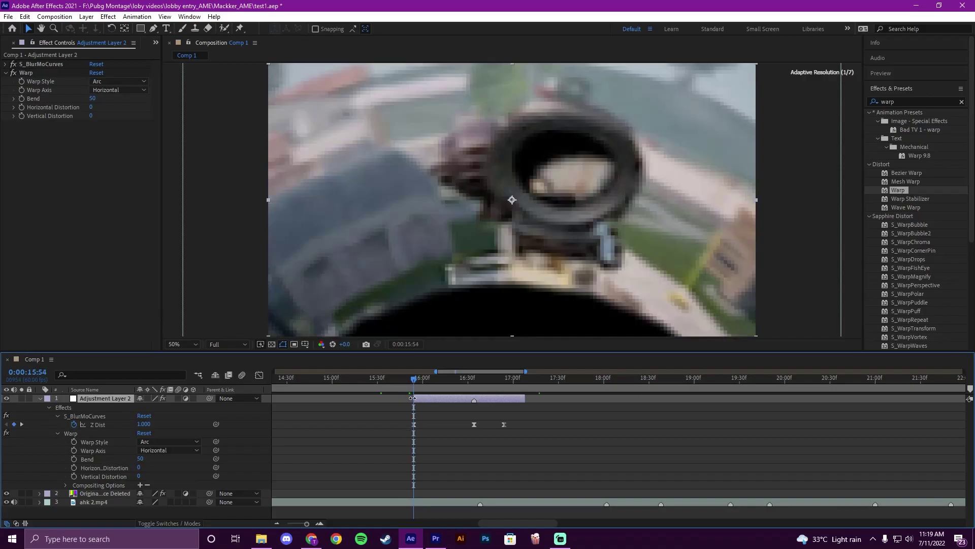
drag(416, 382, 472, 406)
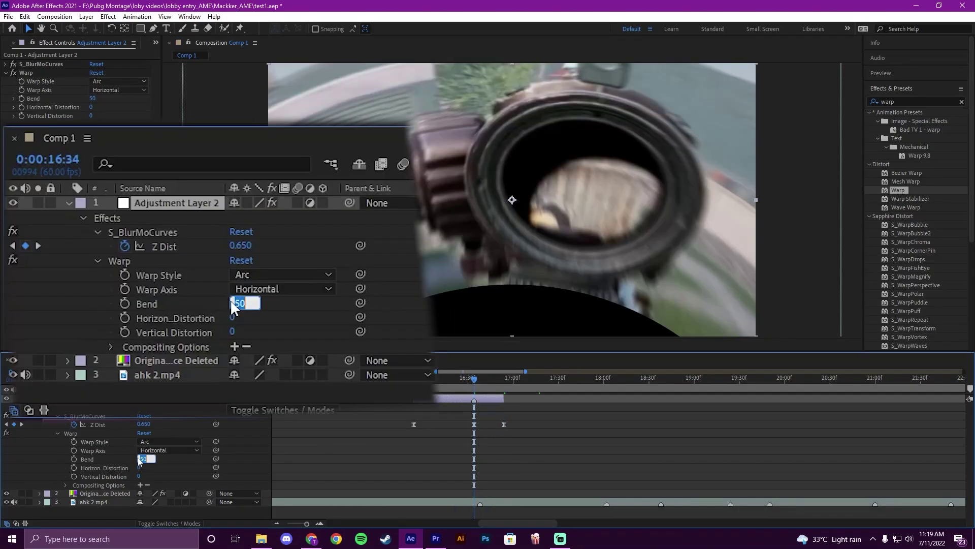
Set the Warp effect's Bend to 0 and its Warp Style to FishEye
text(0)
key(Return)
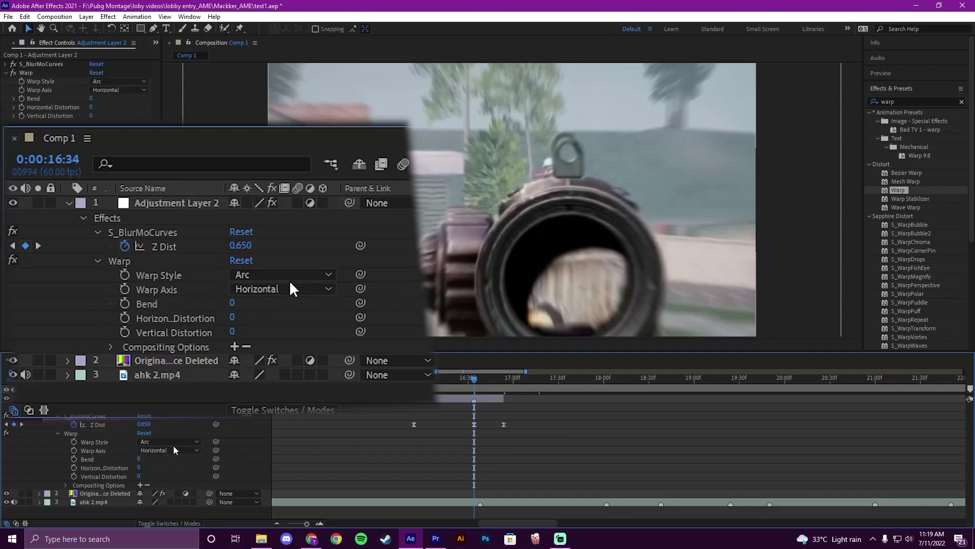
click(176, 443)
click(166, 373)
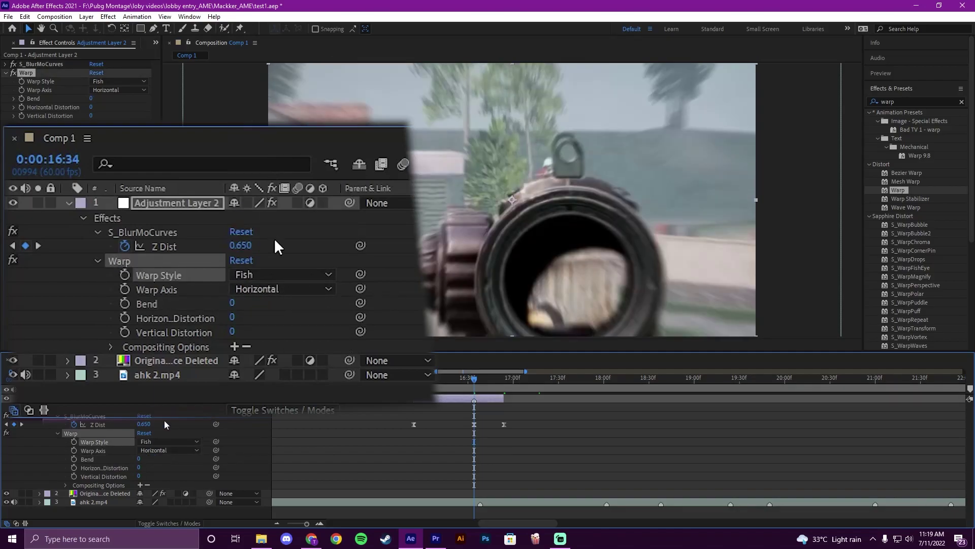
click(158, 442)
click(169, 396)
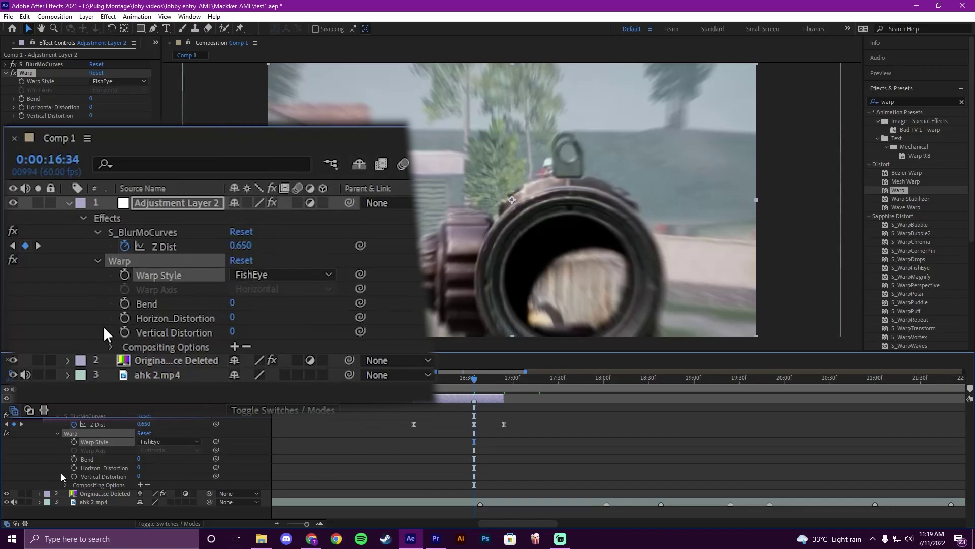
Start keyframing Warp's Bend at 0:00:16:34 and add another Bend keyframe at the first Z Dist keyframe, 0:00:15:54
click(74, 459)
key(shift+Page_Up)
key(shift+Page_Up)
key(shift+Page_Up)
key(shift+Page_Up)
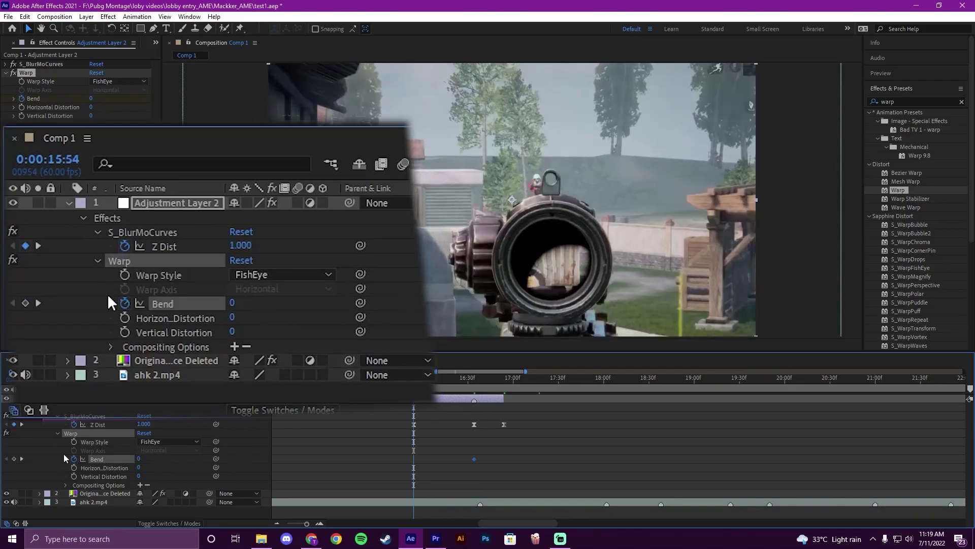
click(14, 459)
Add a Bend keyframe of 0 at the last Z Dist keyframe, 0:00:16:54
key(ctrl+Down)
key(shift+Page_Down)
key(shift+Page_Down)
key(shift+Page_Down)
key(shift+Page_Down)
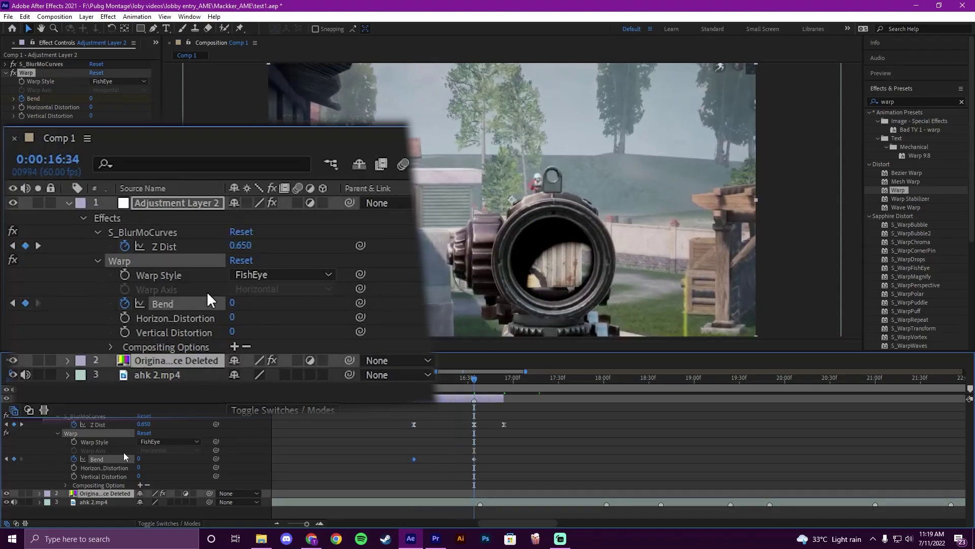
key(shift+Page_Down)
key(shift+Page_Down)
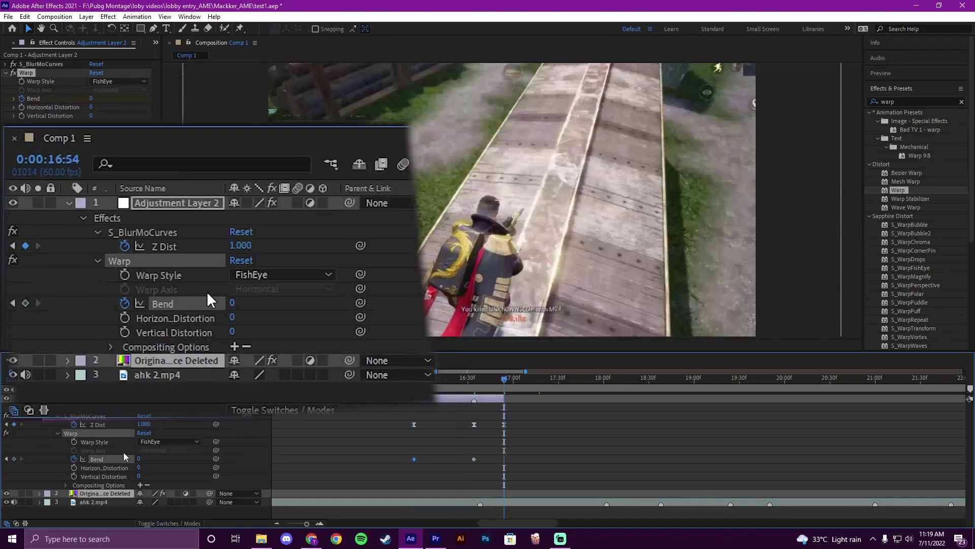
click(14, 459)
Set Bend to -41 at the middle keyframe, 0:00:16:34
drag(495, 379, 474, 380)
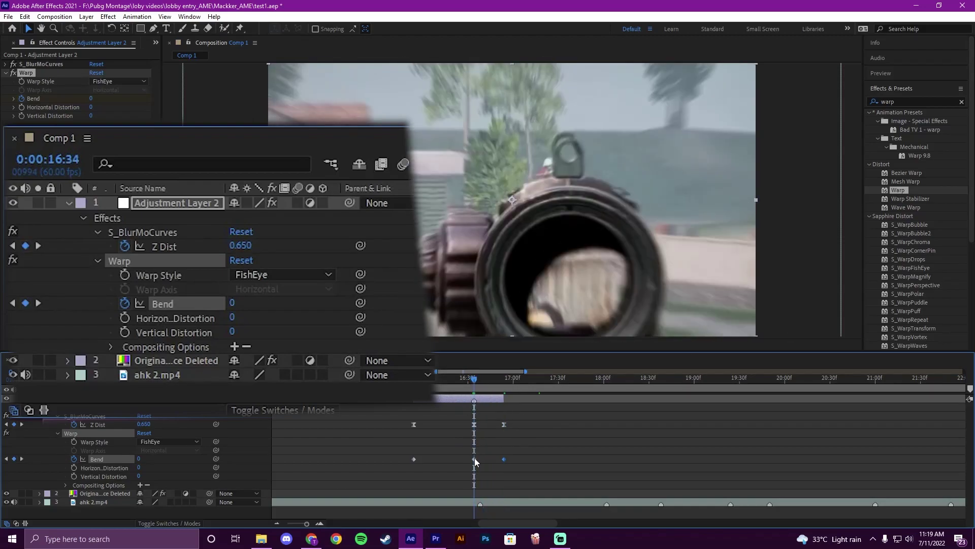
click(232, 302)
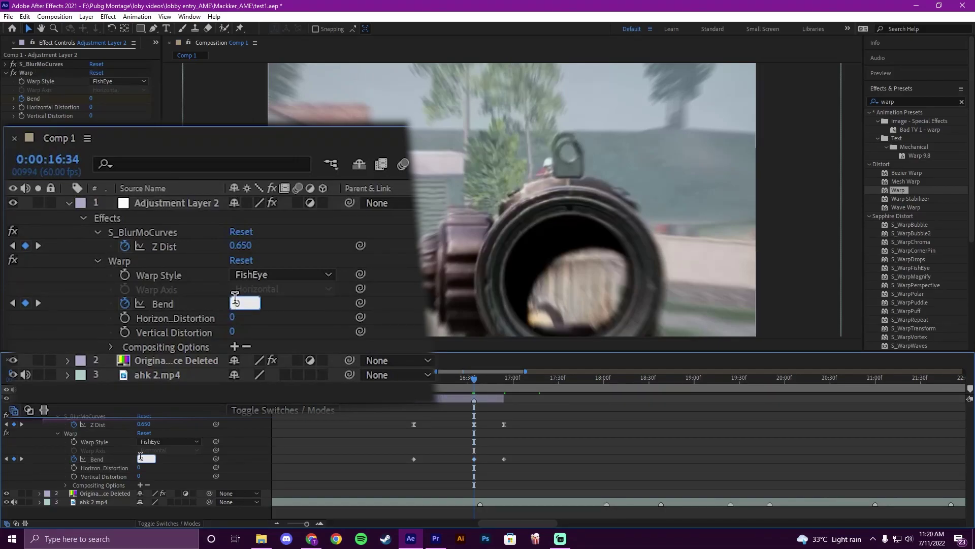
text(-41)
click(164, 460)
Check the fisheye bend by playing and stepping through the frames from the start of the adjustment layer
click(413, 378)
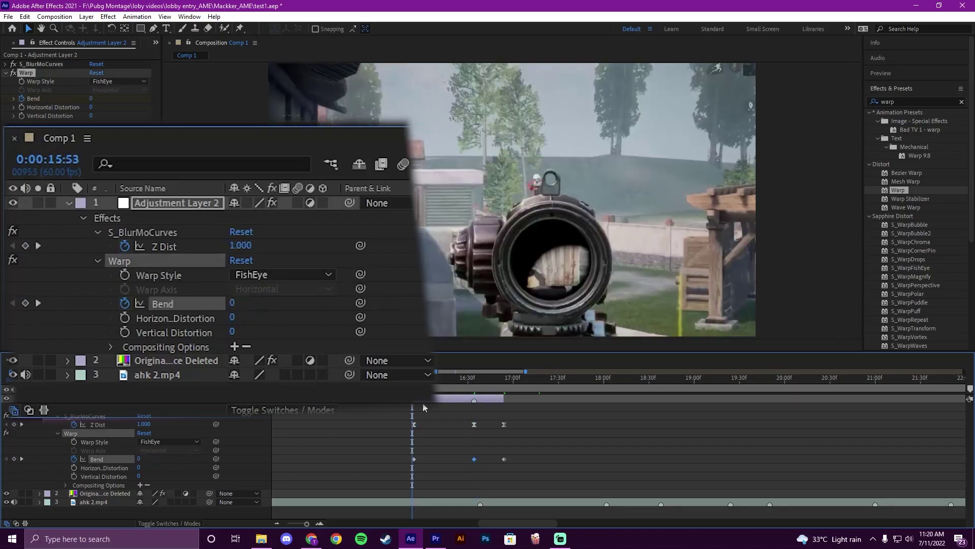
scroll(424, 408, down, 2)
key(space)
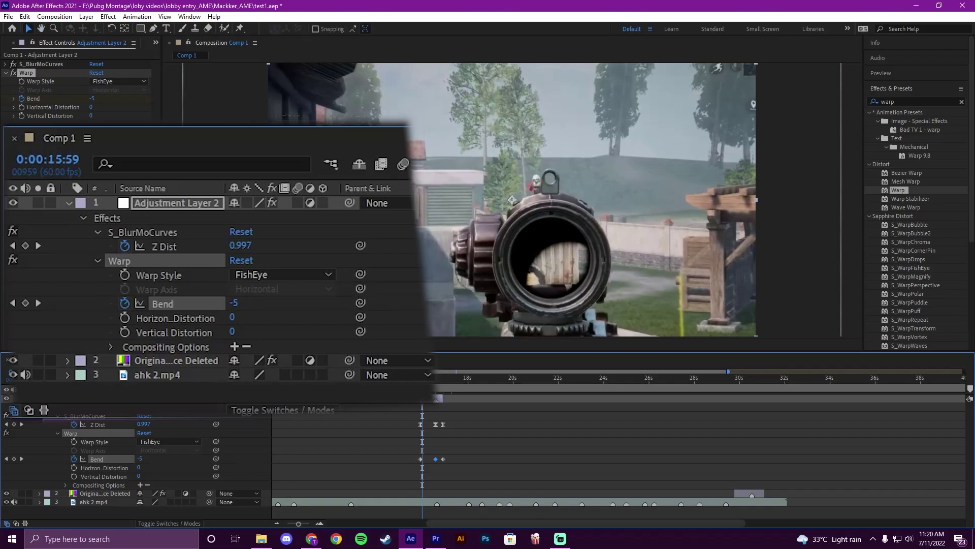
key(Page_Down)
key(Page_Down)
key(Page_Down)
key(Page_Down)
key(Page_Down)
key(Page_Down)
key(Page_Down)
key(Page_Down)
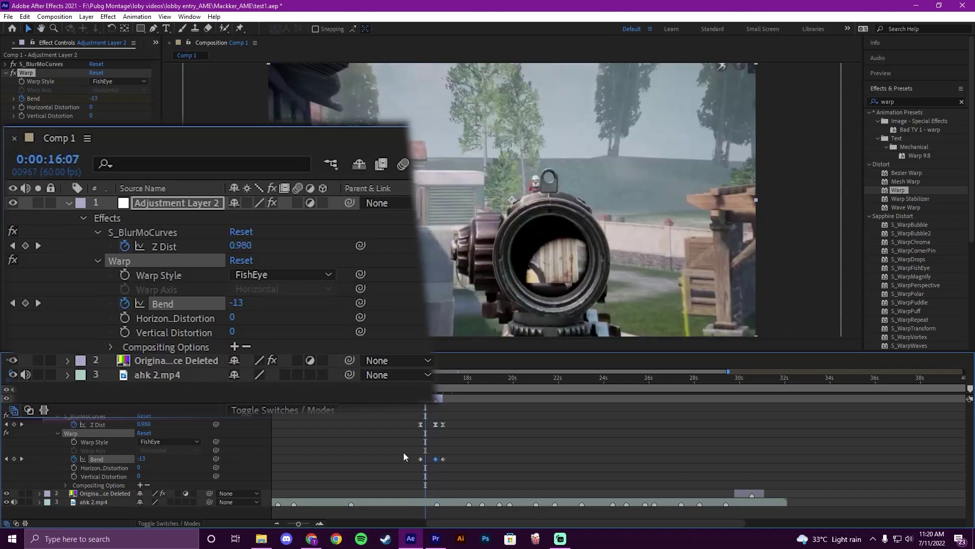
Apply Easy Ease to all three Bend keyframes and open their curve in the Graph Editor
click(466, 462)
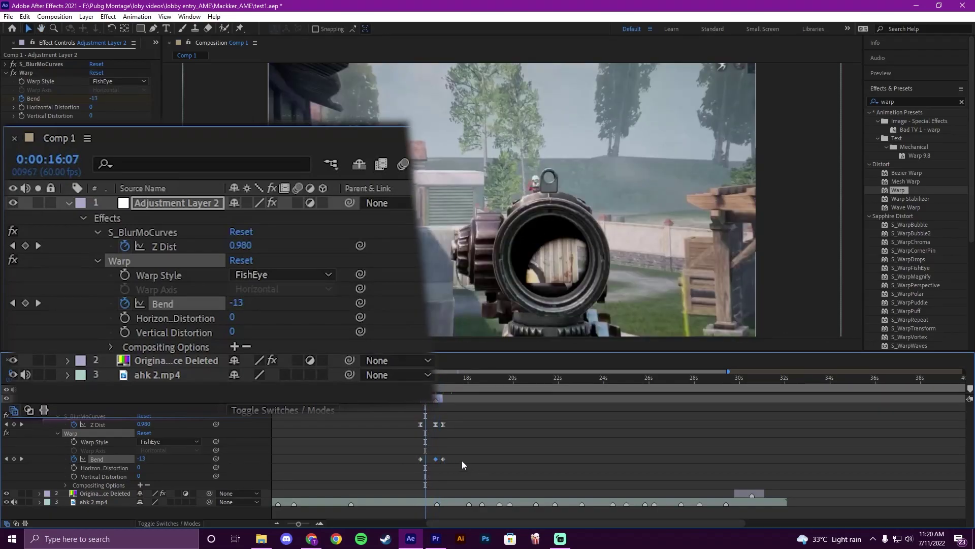
drag(463, 461, 421, 456)
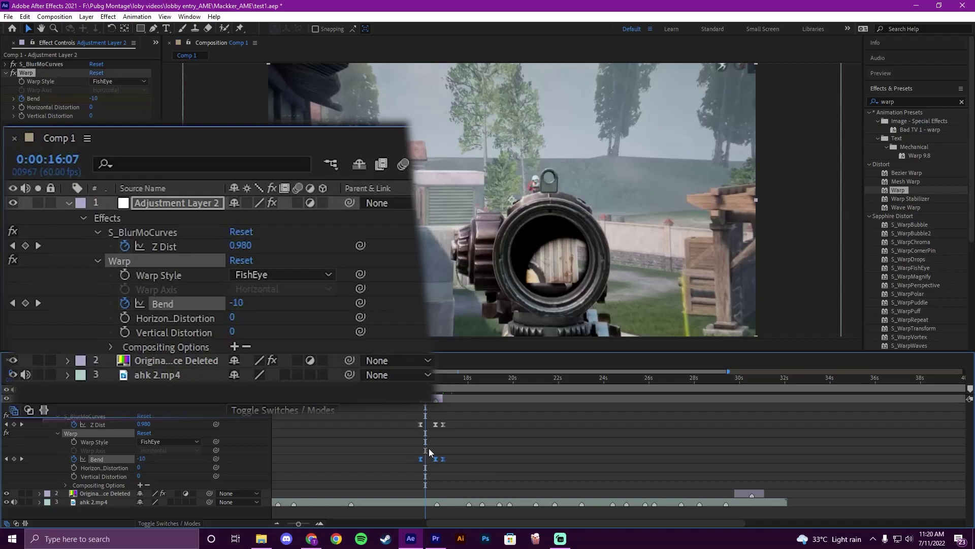
key(F9)
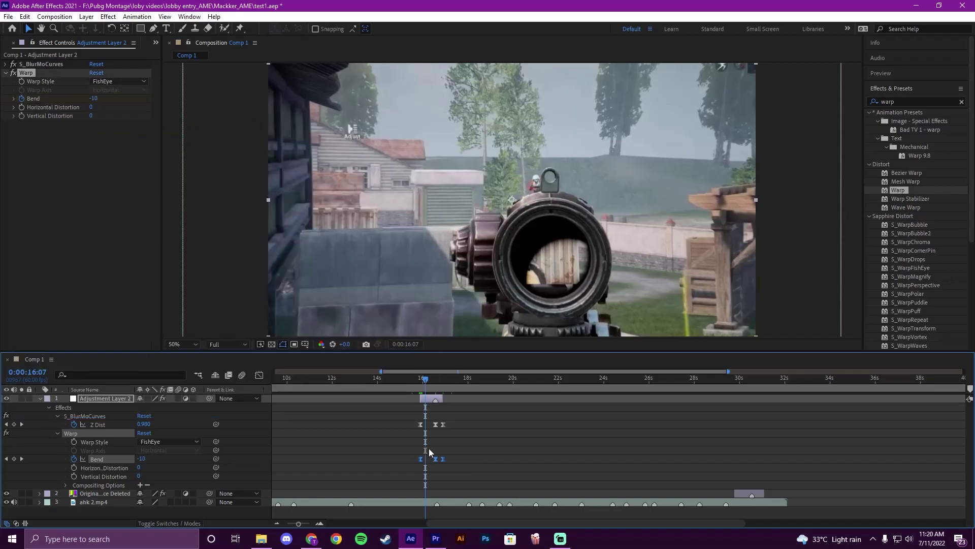
click(259, 375)
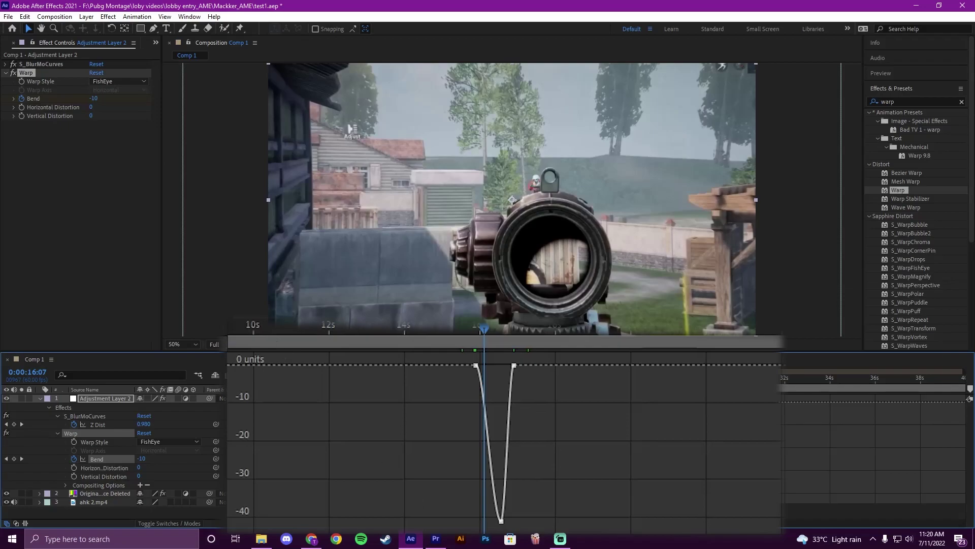
drag(461, 356, 607, 524)
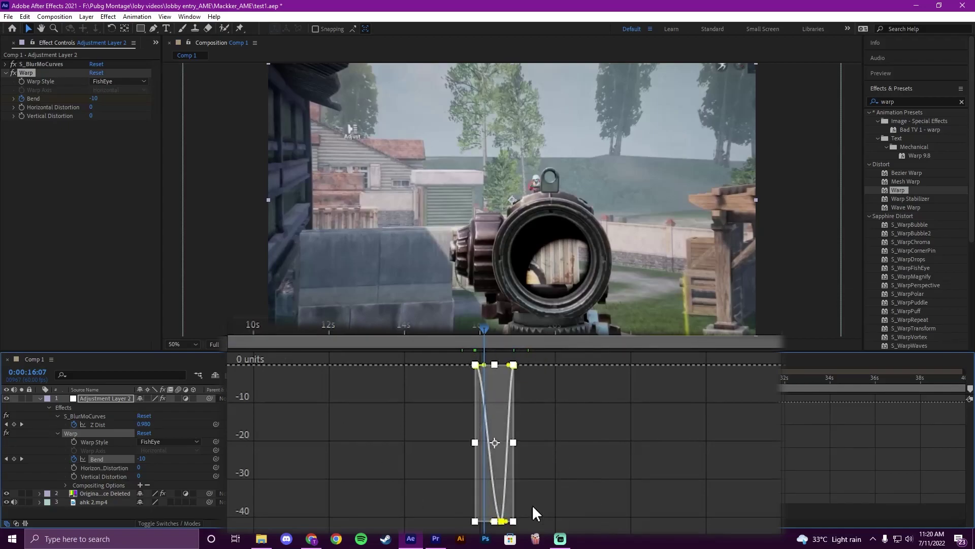
scroll(532, 504, up, 5)
Reshape the Bend curve by stretching the first keyframe's outgoing handle horizontally almost to the time of the lowest keyframe
drag(440, 365, 357, 365)
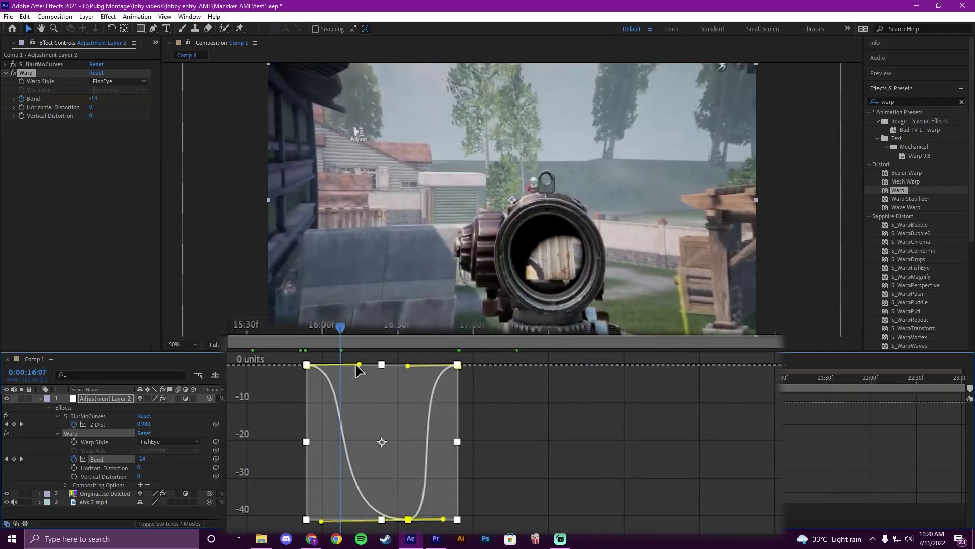
drag(443, 519, 406, 521)
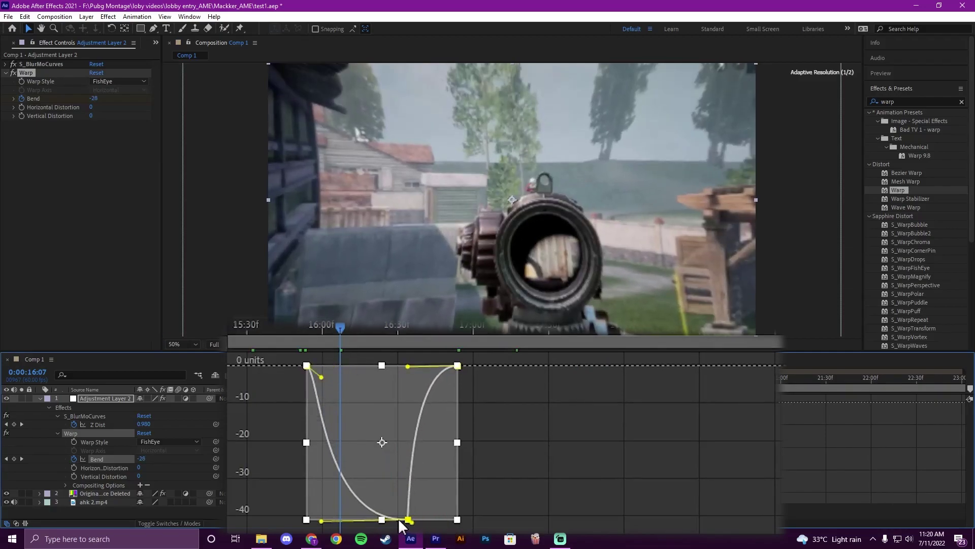
drag(320, 521, 424, 415)
drag(456, 366, 401, 413)
drag(322, 376, 400, 368)
drag(307, 516, 406, 461)
drag(452, 359, 395, 386)
drag(338, 328, 370, 331)
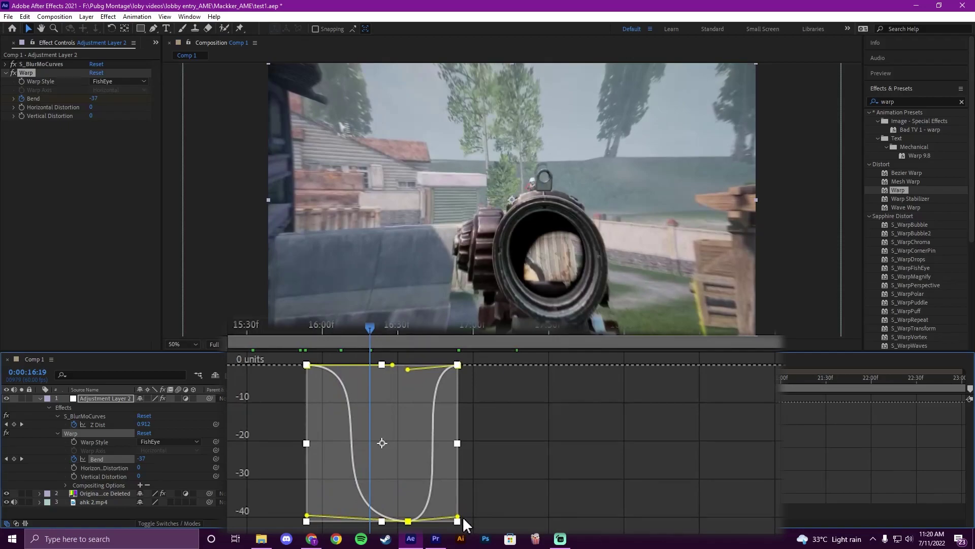
Collapse the lowest Bend keyframe's outgoing handle, steepen its incoming handle into a sharp V-shaped curve, and leave the Graph Editor
click(461, 516)
drag(458, 517, 412, 519)
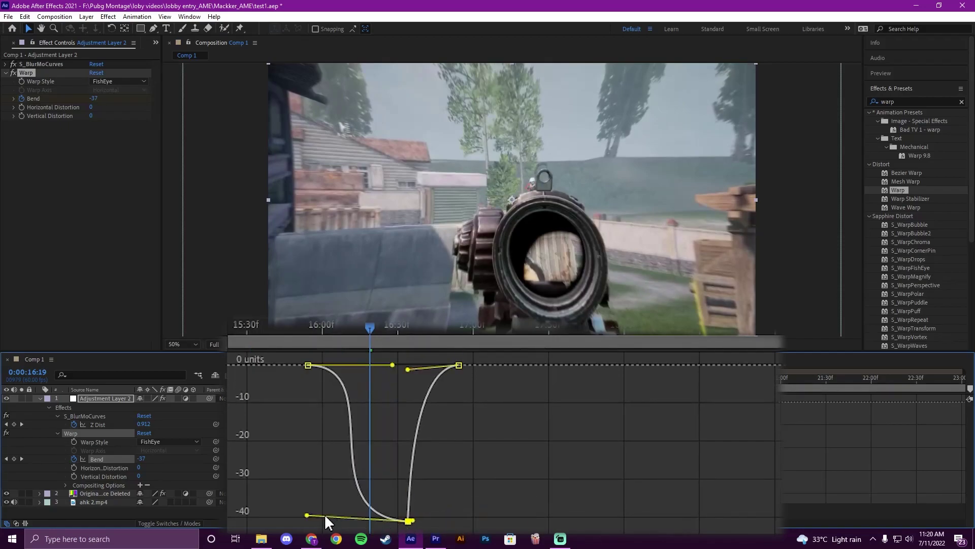
drag(306, 515, 390, 468)
drag(403, 369, 393, 364)
drag(278, 354, 471, 404)
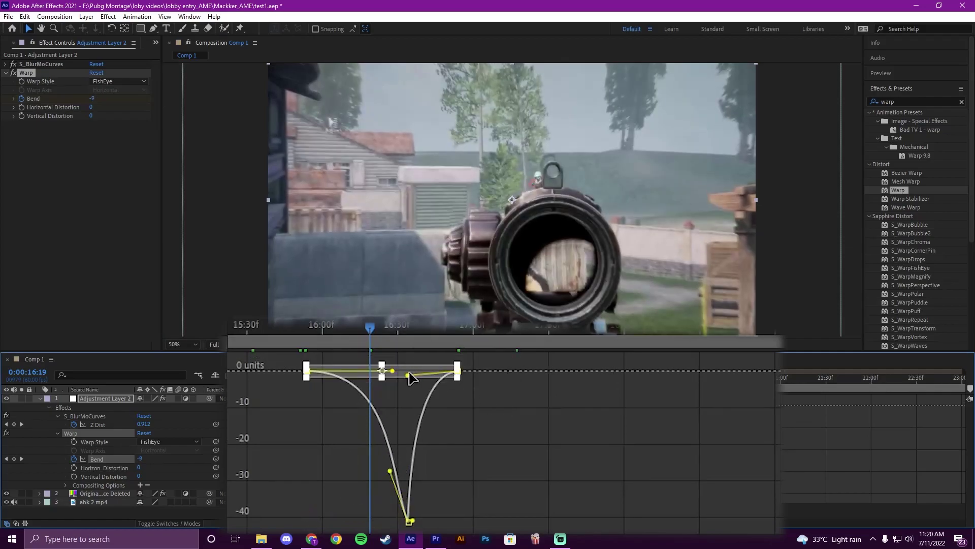
drag(390, 471, 400, 459)
click(259, 375)
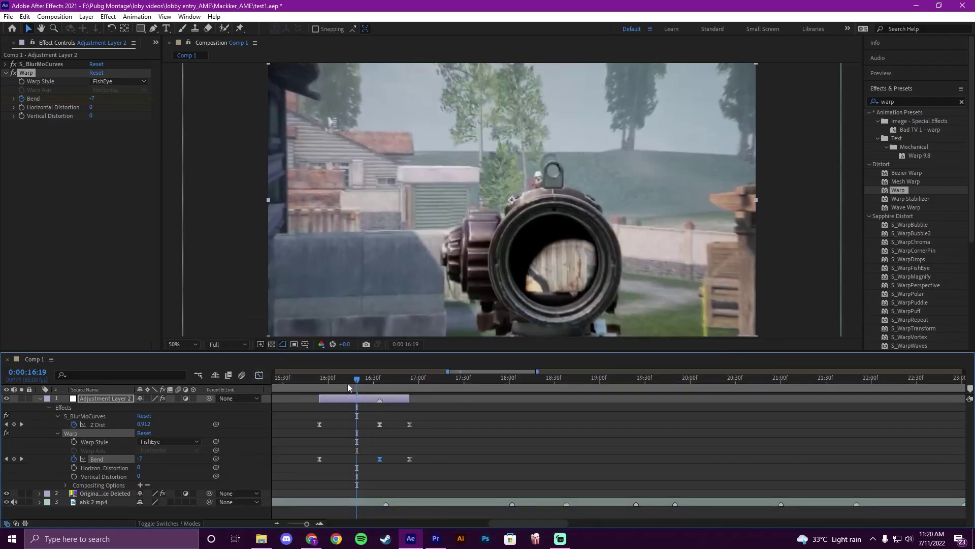
Collapse the adjustment layer's properties and play back the combined zoom blur and fisheye warp from 0:00:15:43
drag(349, 383, 302, 383)
scroll(382, 454, down, 5)
key(space)
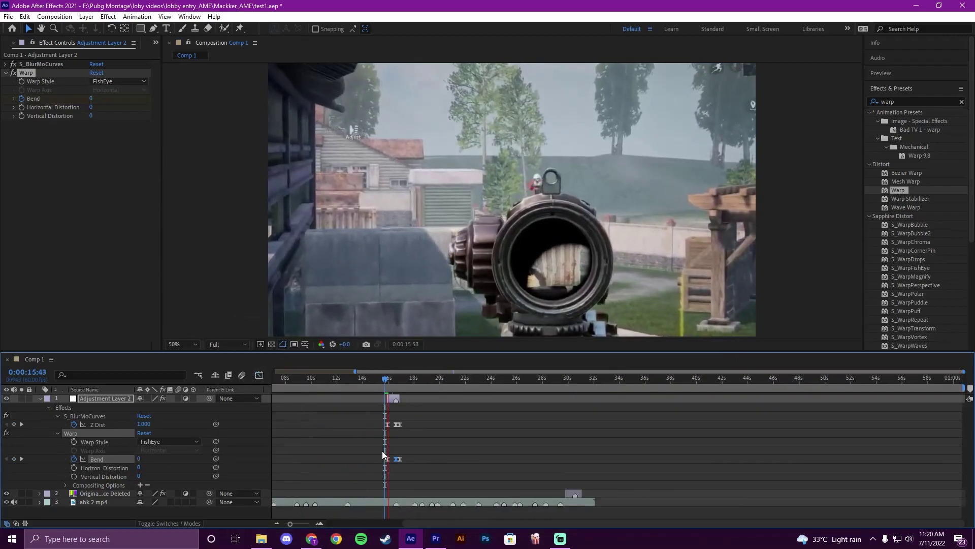
click(41, 399)
click(385, 379)
key(space)
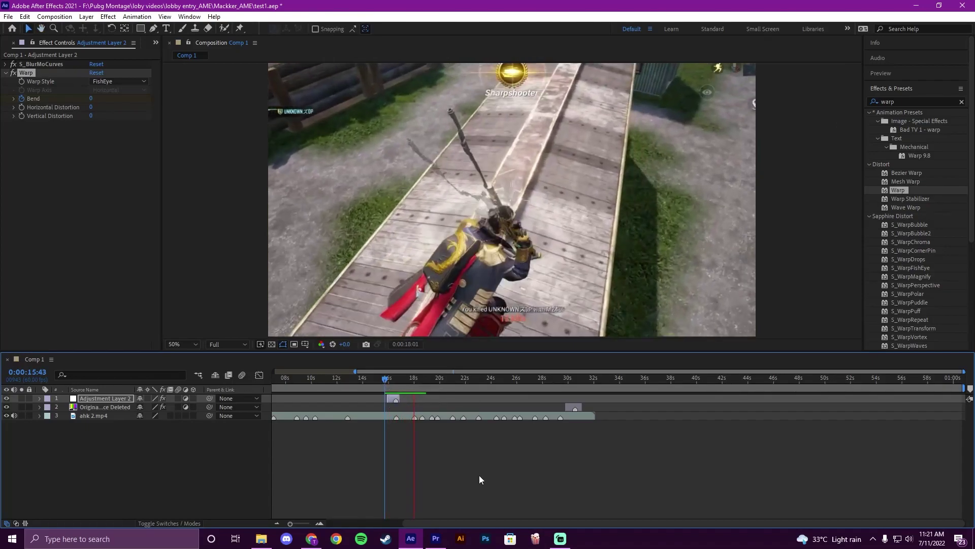
key(space)
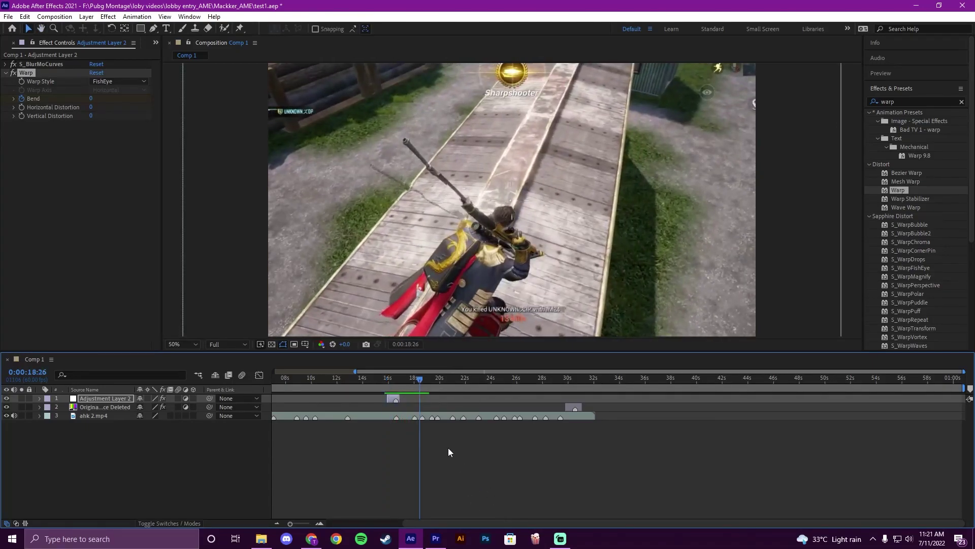
drag(413, 380, 394, 377)
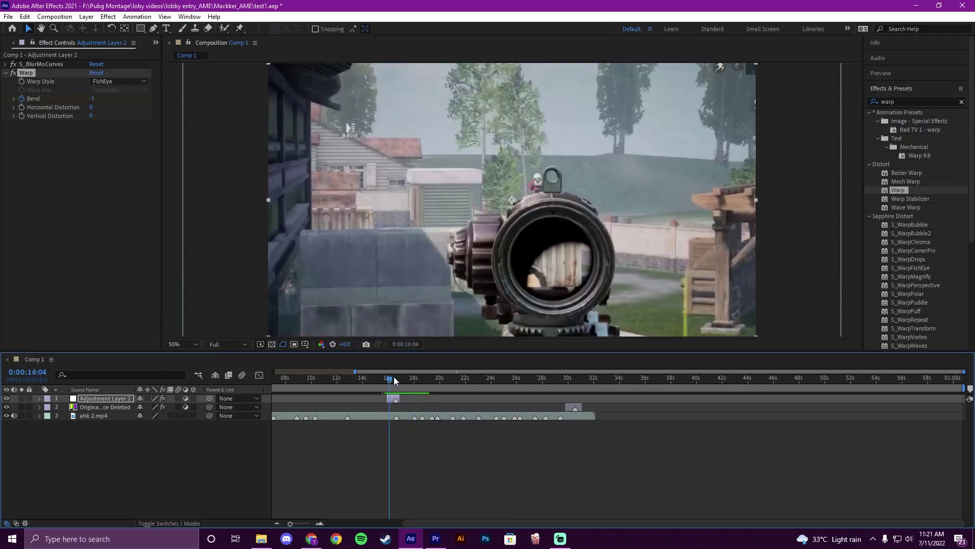